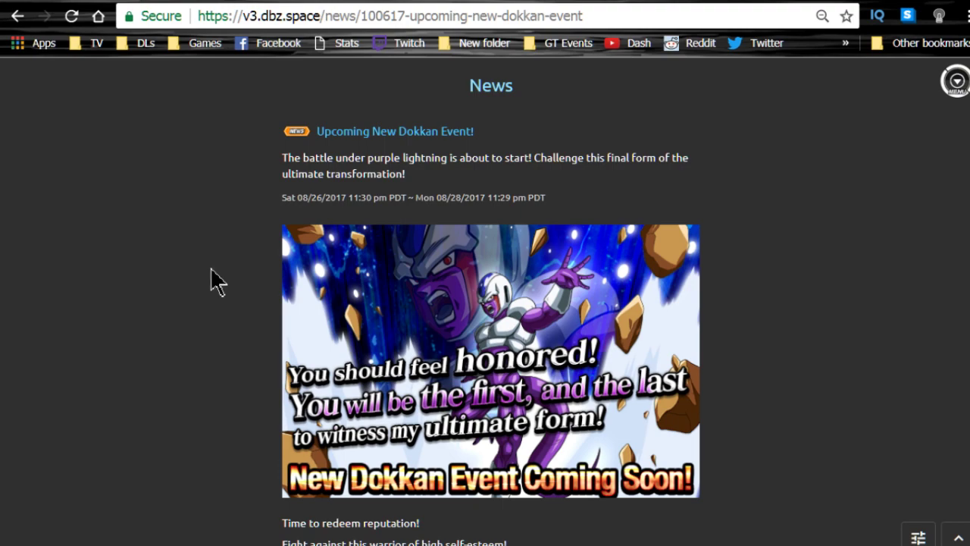
Read through the Upcoming New Dokkan Event news article, examining The Ultimate Transformation stage details and the boss type information.
scroll(216, 280, down, 1)
scroll(211, 267, up, 1)
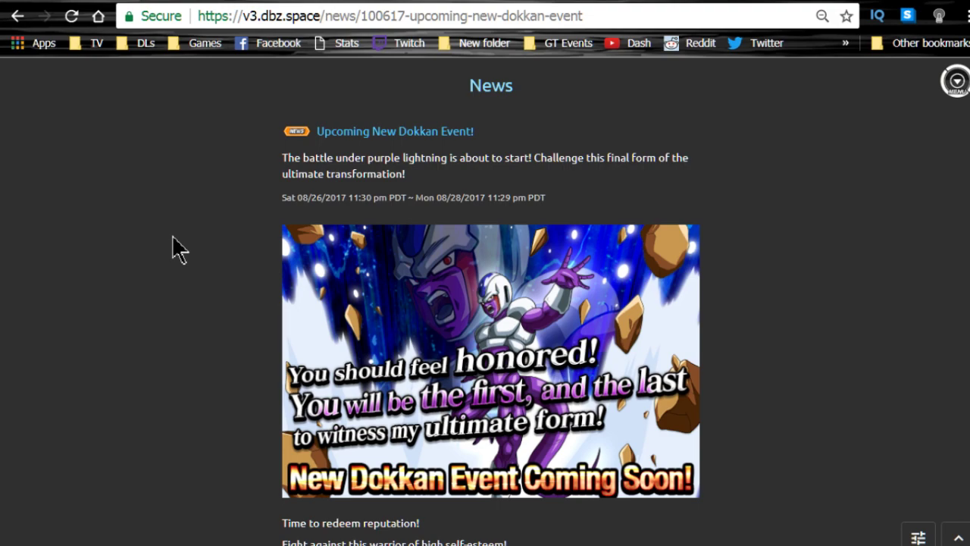
scroll(372, 265, down, 6)
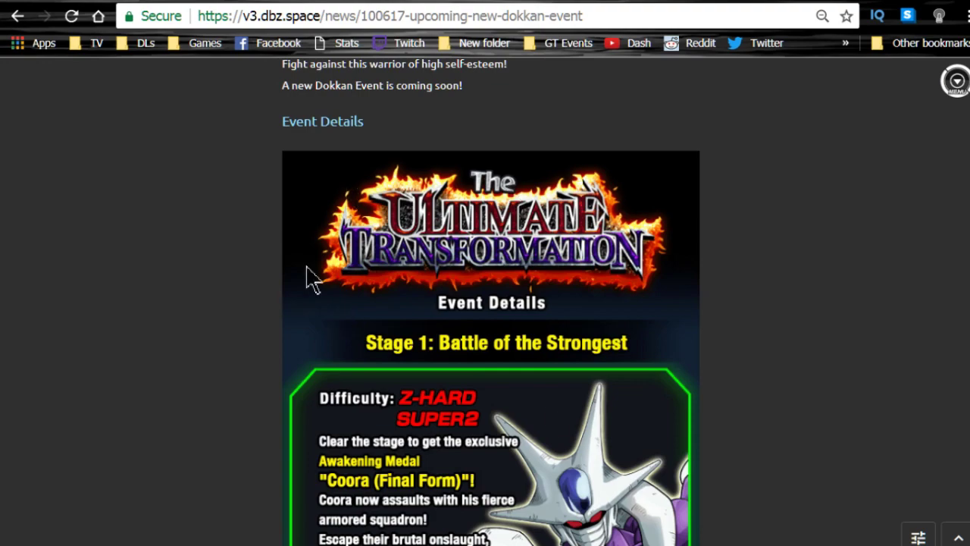
scroll(310, 279, down, 1)
scroll(433, 407, down, 3)
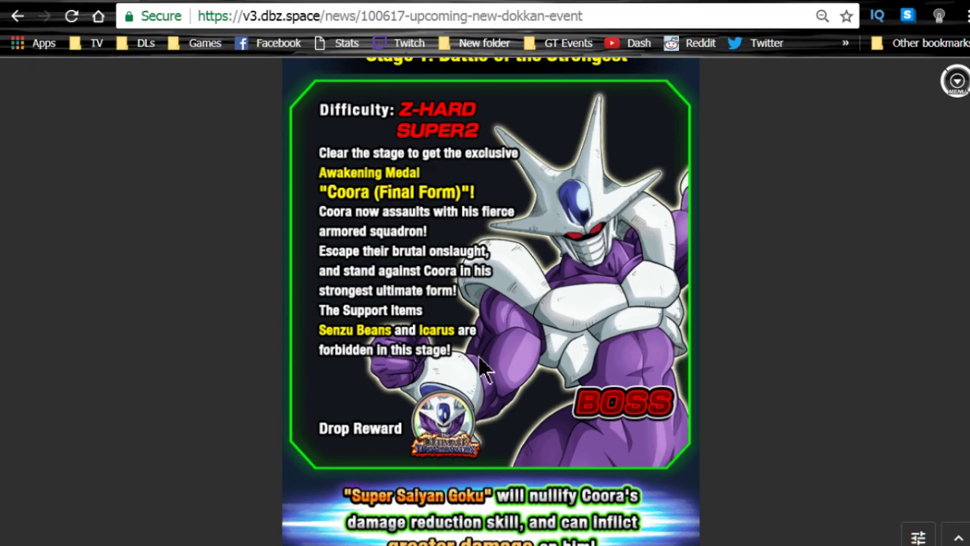
scroll(478, 362, down, 4)
scroll(478, 362, down, 2)
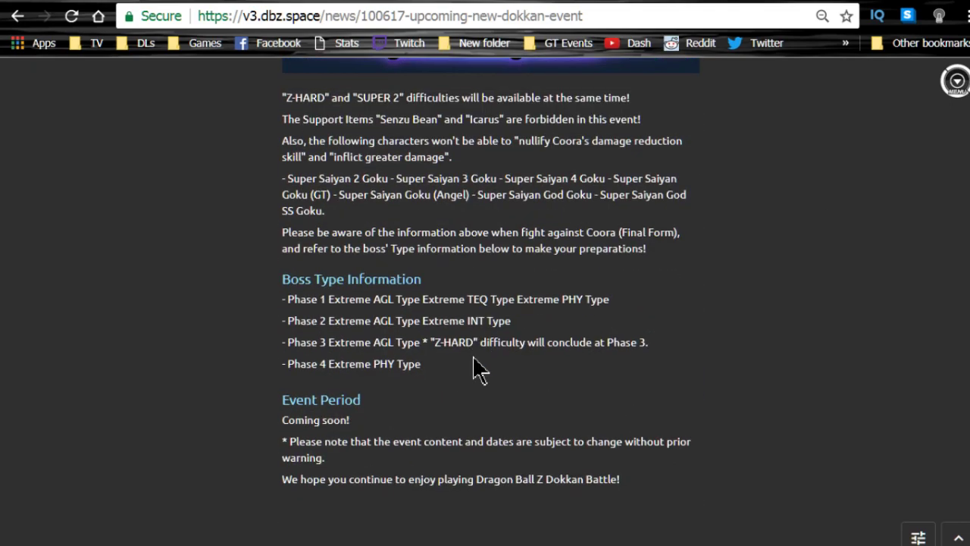
scroll(473, 363, up, 3)
scroll(471, 361, up, 5)
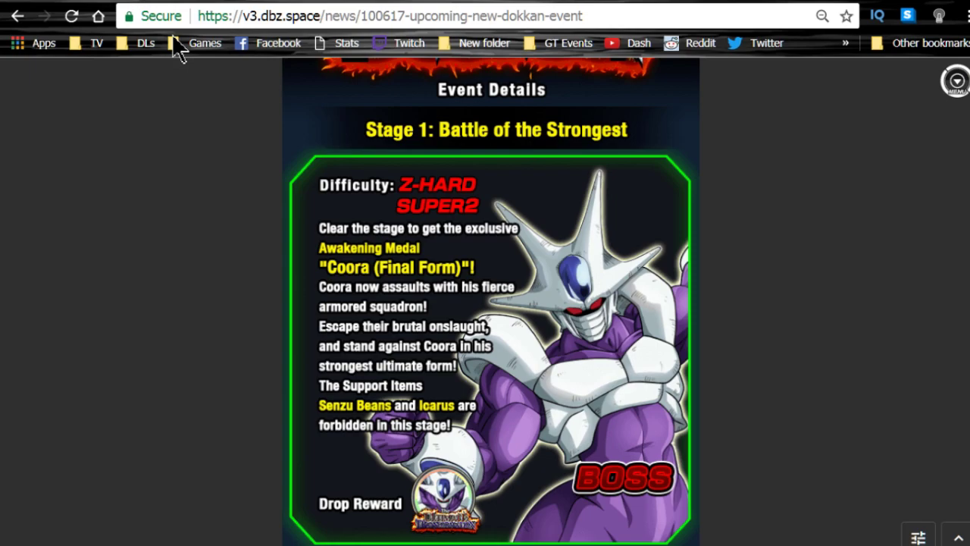
Switch to the Terrifying Pressure Coora (Final Form) wiki page and highlight its name, Super ATK effect and Passive Skill text.
click(129, 2)
scroll(104, 87, up, 6)
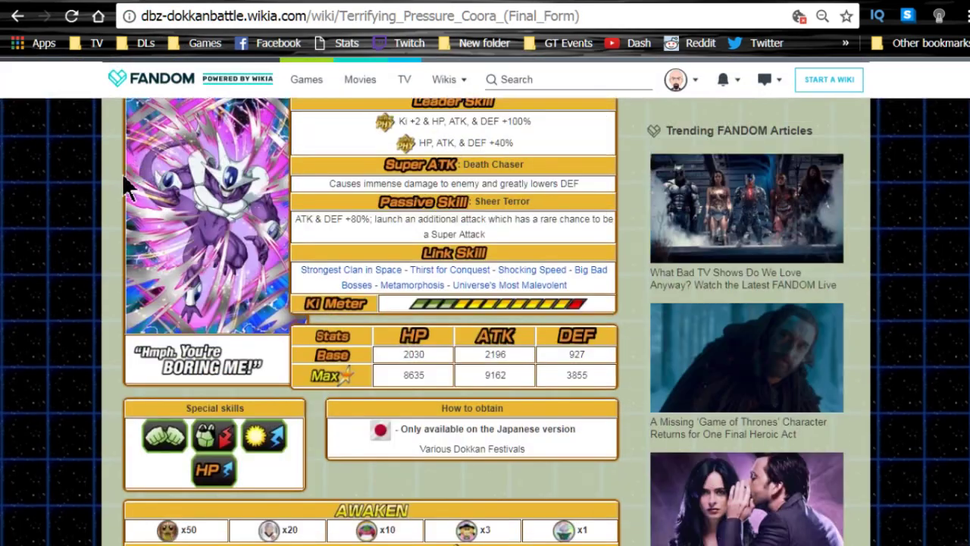
scroll(106, 205, down, 1)
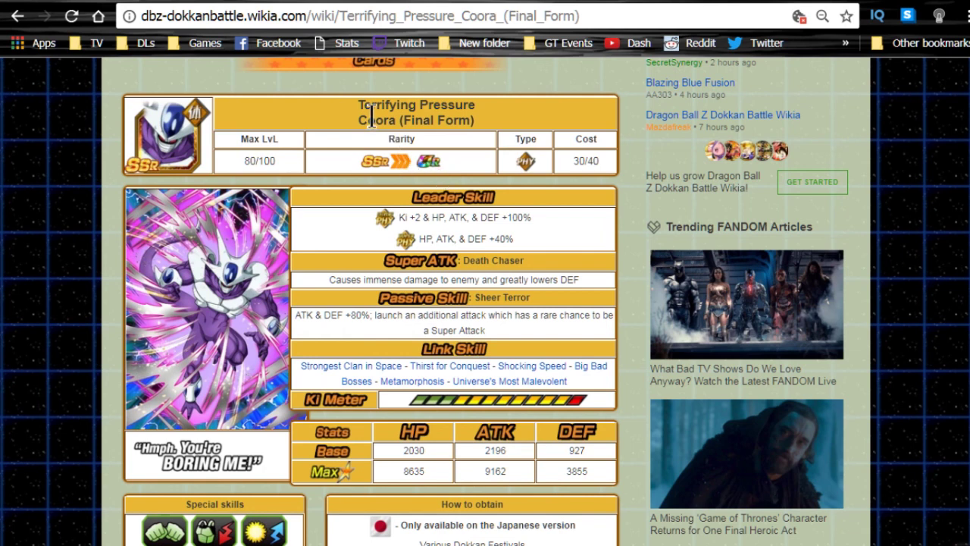
drag(423, 120, 473, 129)
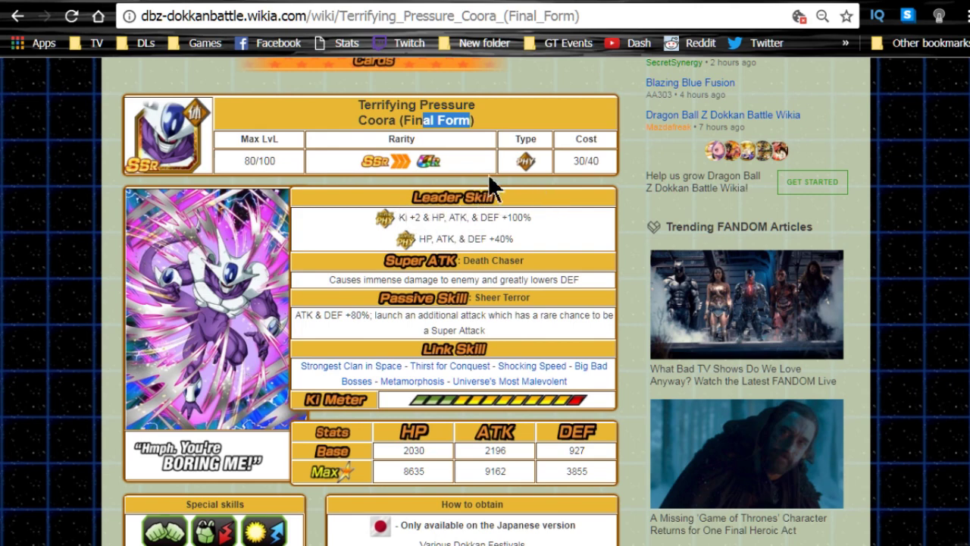
scroll(491, 189, down, 1)
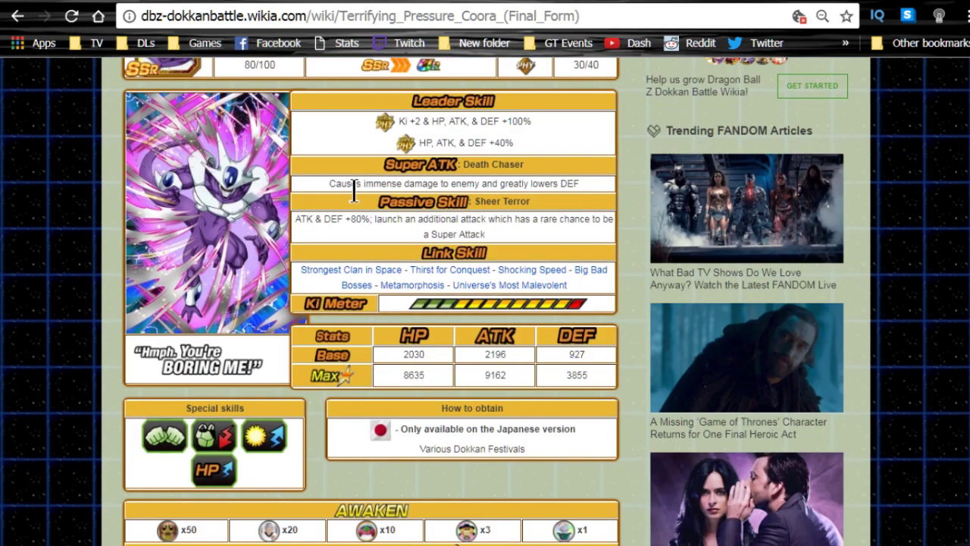
drag(353, 186, 583, 178)
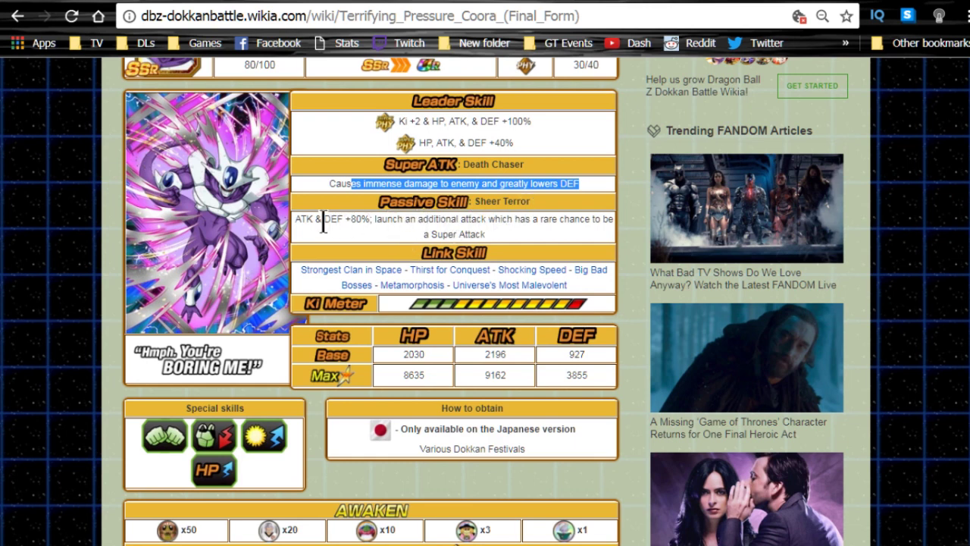
drag(314, 221, 489, 235)
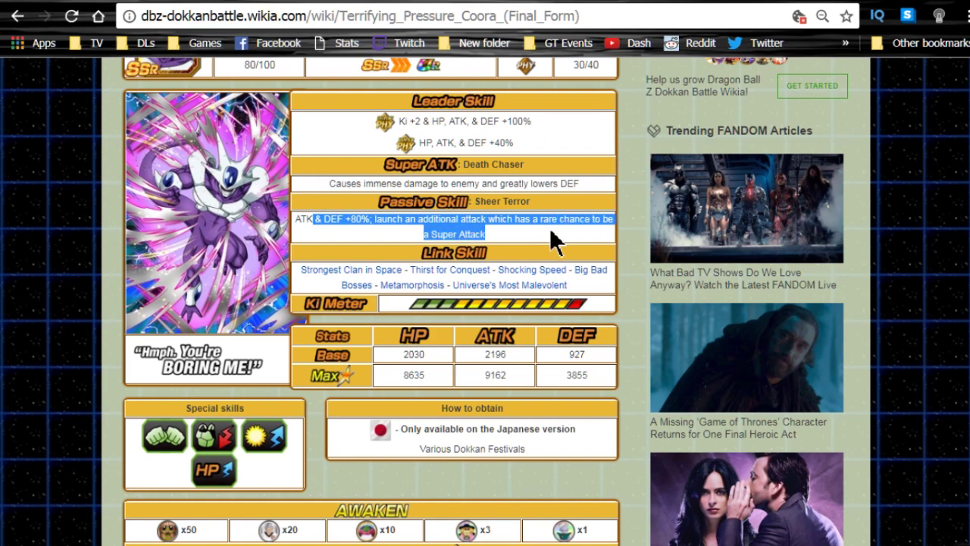
Highlight Terrifying Pressure Coora's maximum DEF stat and the 12 Ki Multiplier line under the additional information.
scroll(549, 227, down, 1)
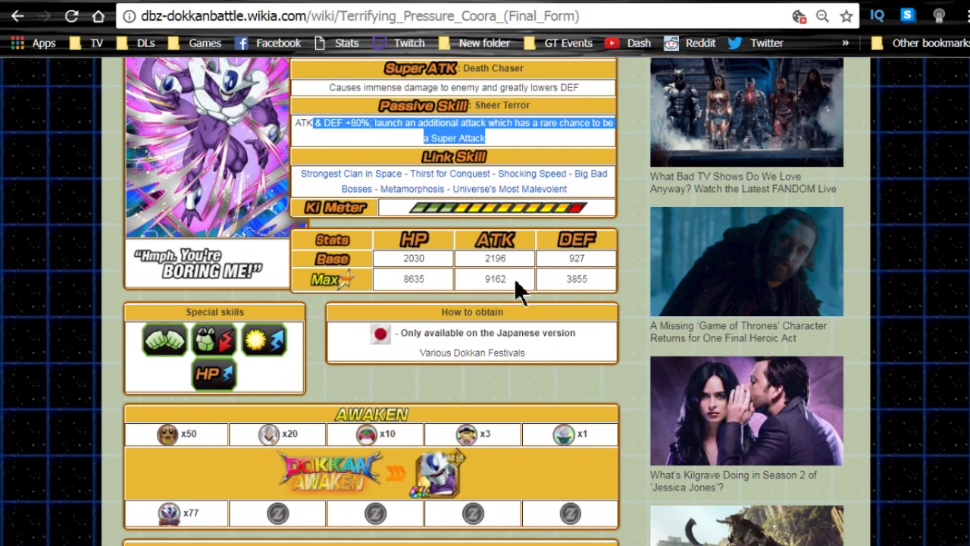
double_click(578, 279)
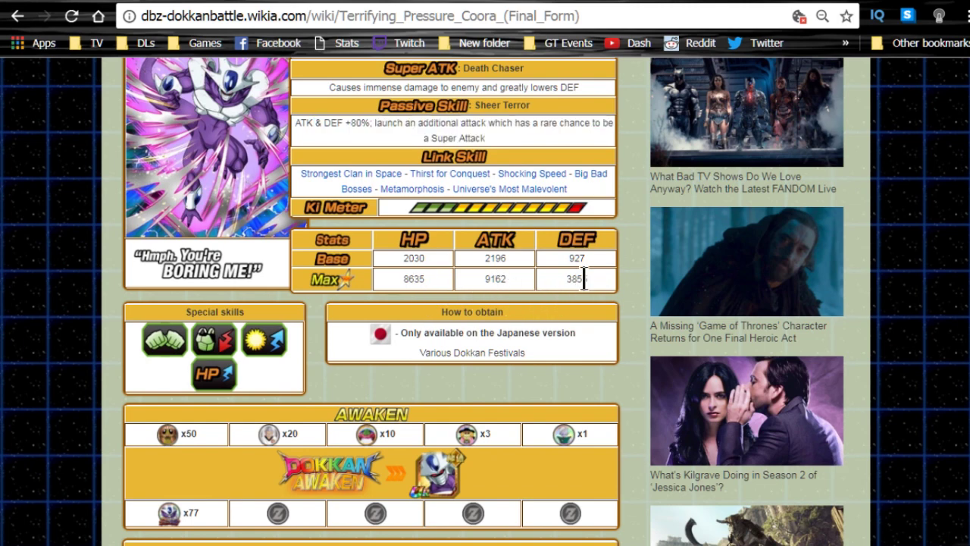
scroll(570, 360, down, 1)
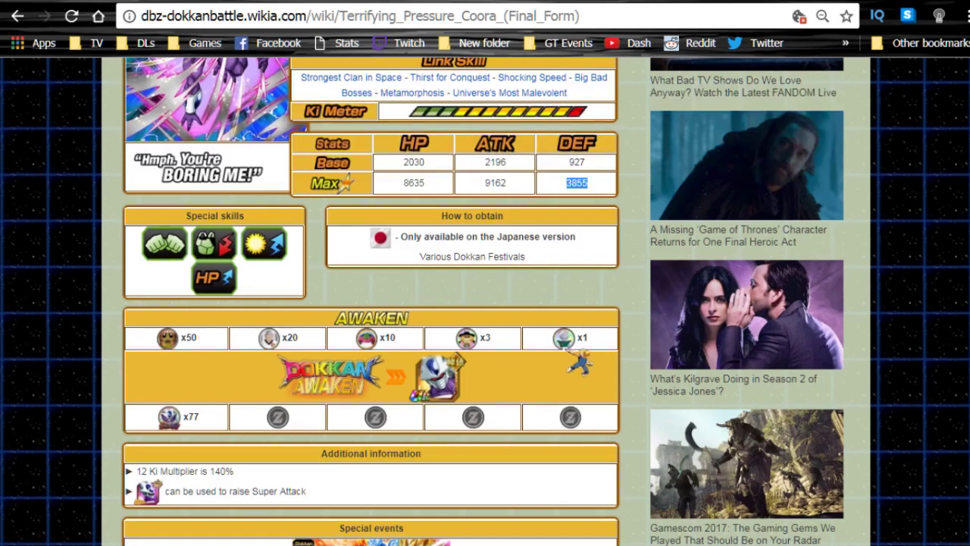
scroll(576, 363, down, 1)
triple_click(191, 377)
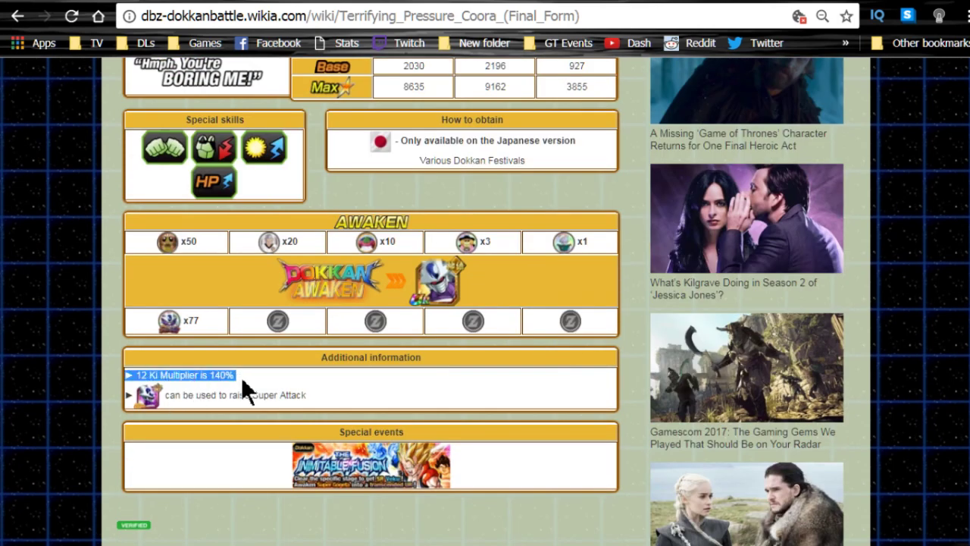
Open the linked card that raises Super Attack, Overwhelming Fear Coora (Final Form), and check how it is obtained.
right_click(152, 401)
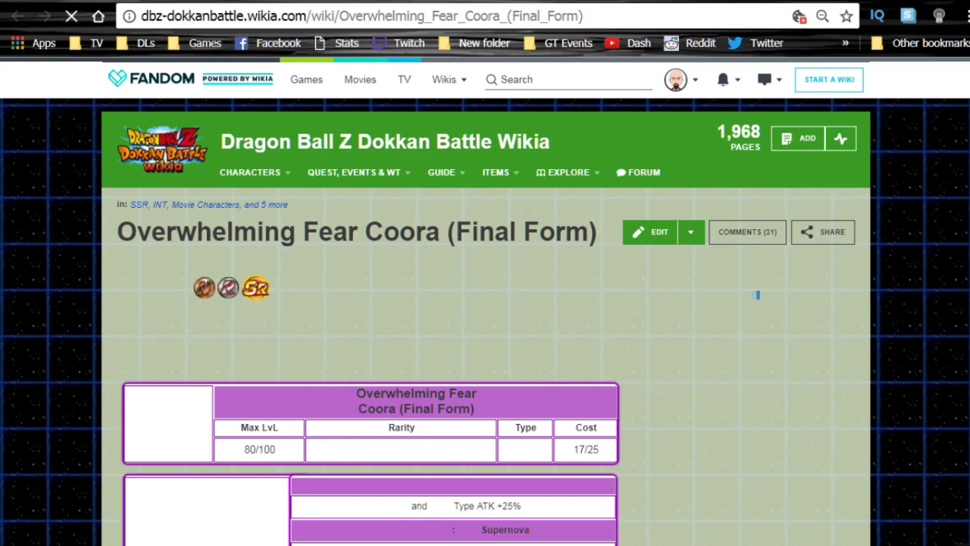
scroll(402, 216, down, 4)
scroll(402, 216, down, 4)
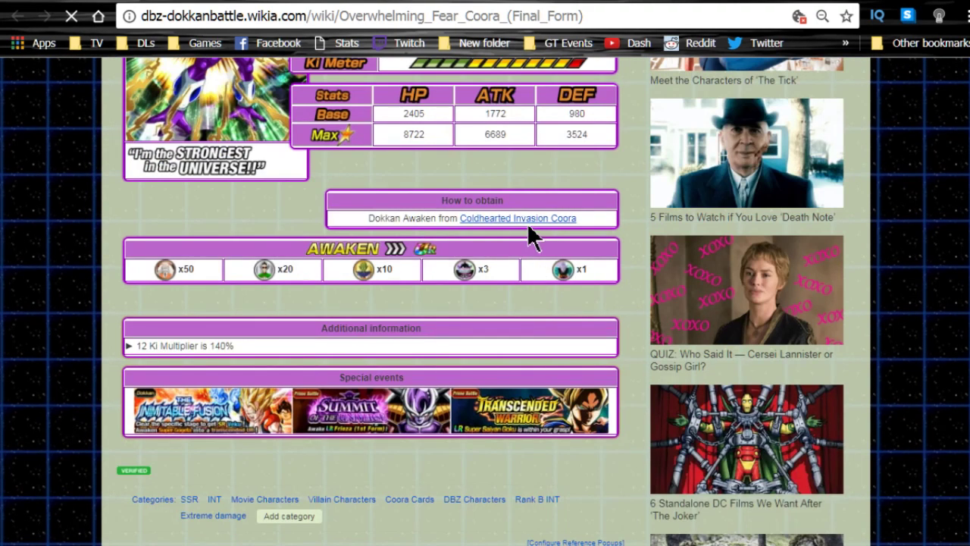
Open the Coldhearted Invasion Coora page from the obtain section and examine its skills, stats, summon source and awakening medals.
click(528, 221)
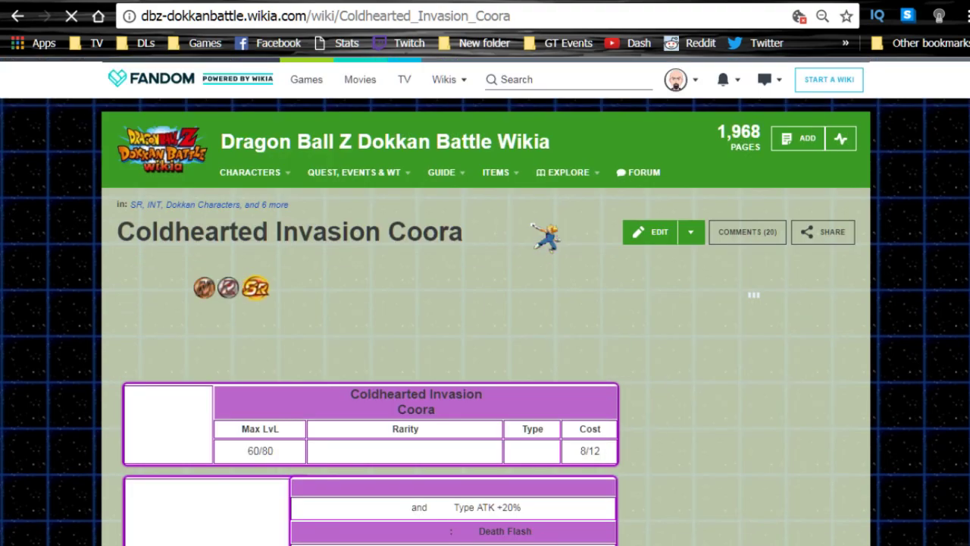
scroll(488, 310, down, 4)
scroll(488, 310, down, 2)
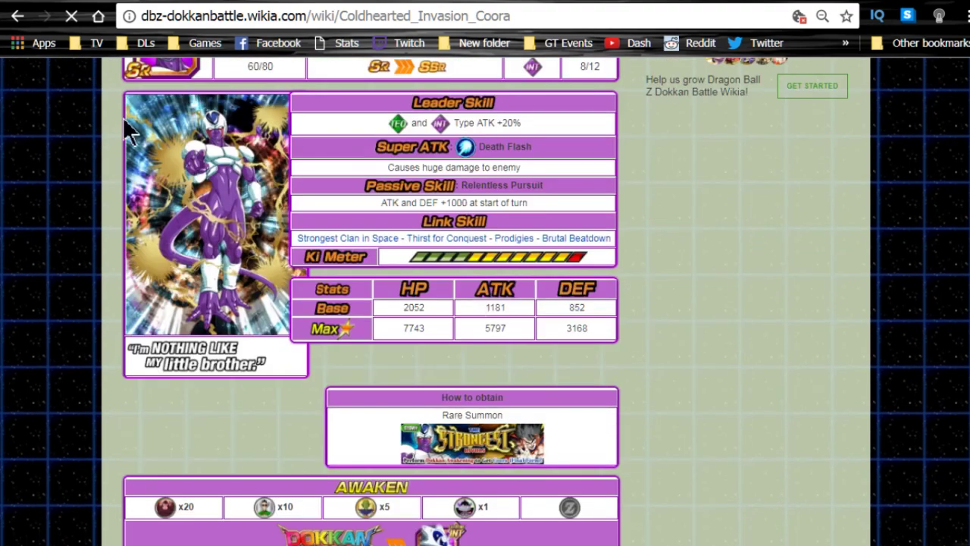
scroll(130, 133, up, 3)
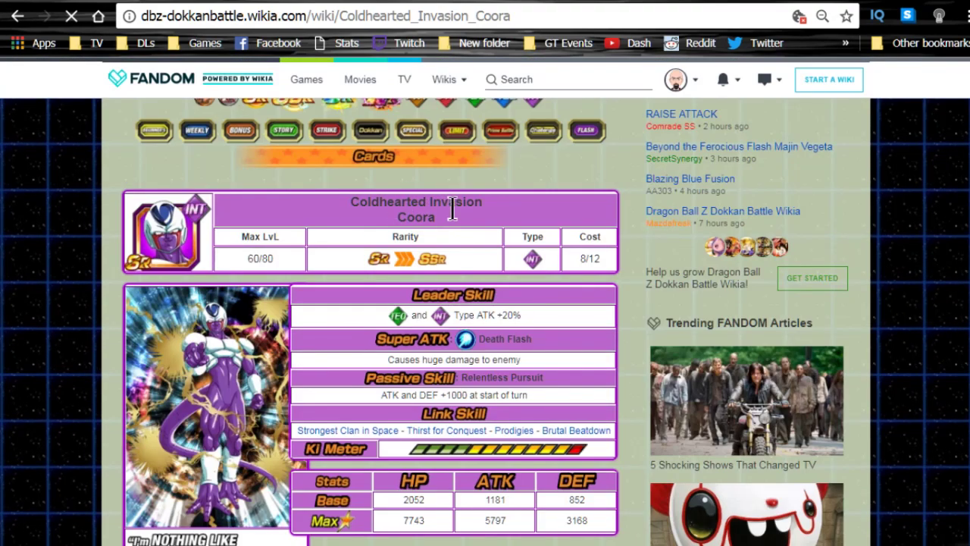
scroll(452, 209, down, 4)
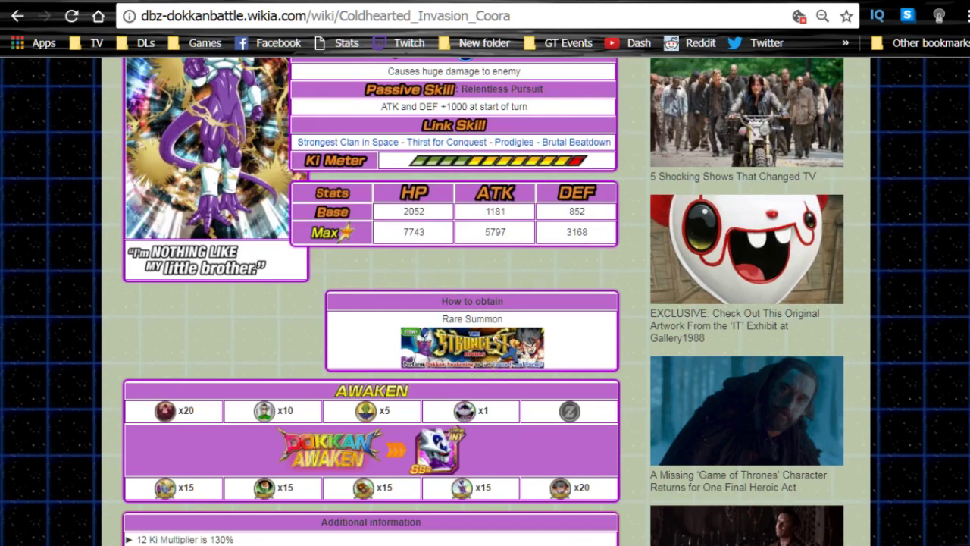
scroll(298, 356, up, 4)
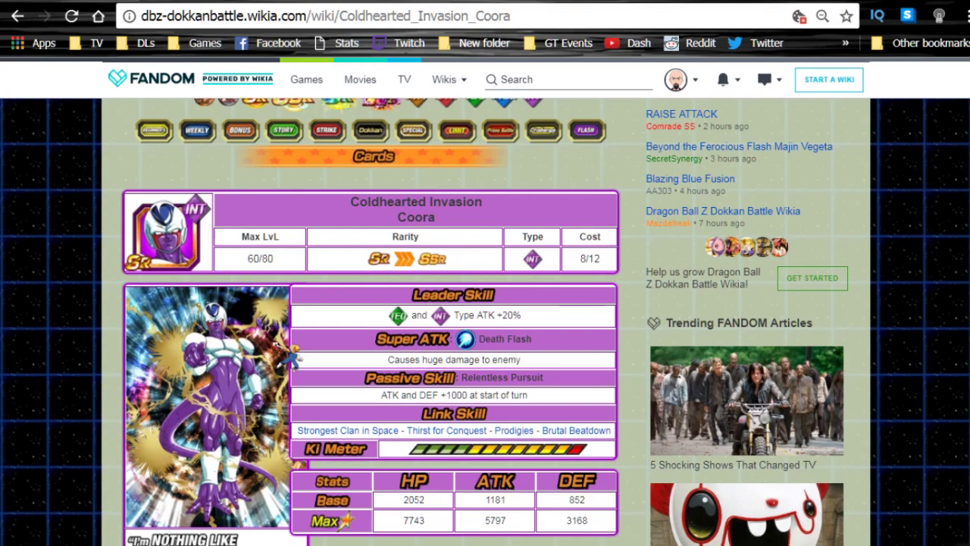
scroll(298, 356, down, 3)
scroll(335, 310, up, 3)
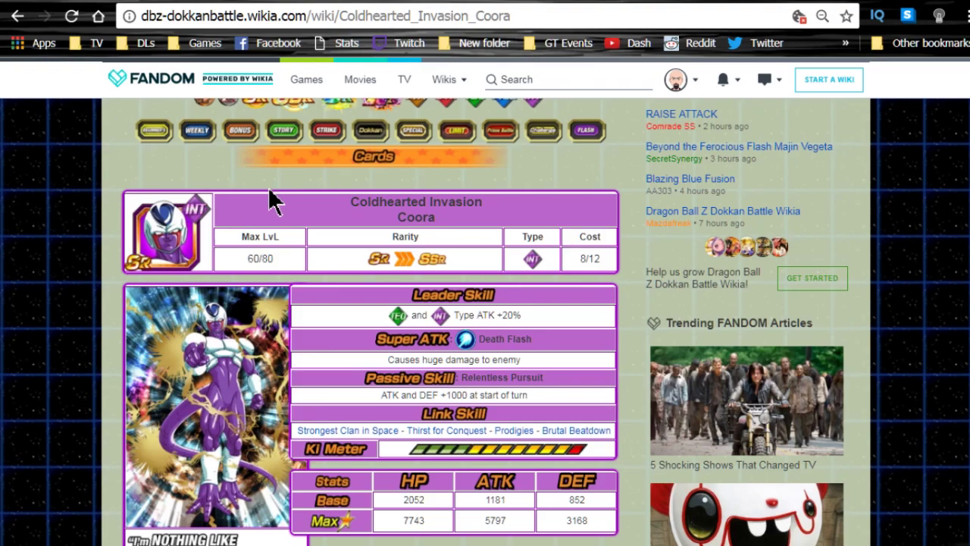
scroll(429, 300, down, 5)
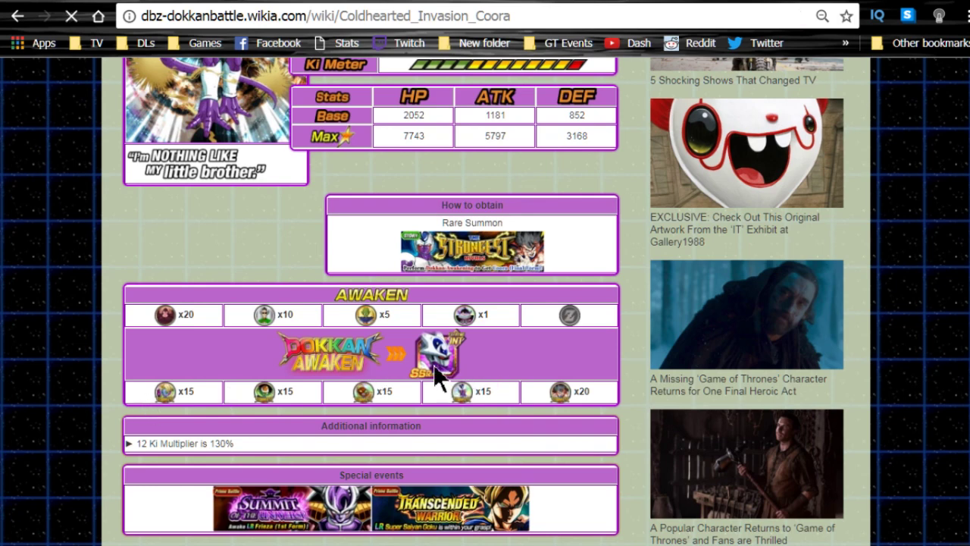
View the Dokkan-awakened form of Coldhearted Invasion Coora, and return to the top of the Terrifying Pressure Coora (Final Form) page.
click(434, 374)
scroll(396, 353, down, 3)
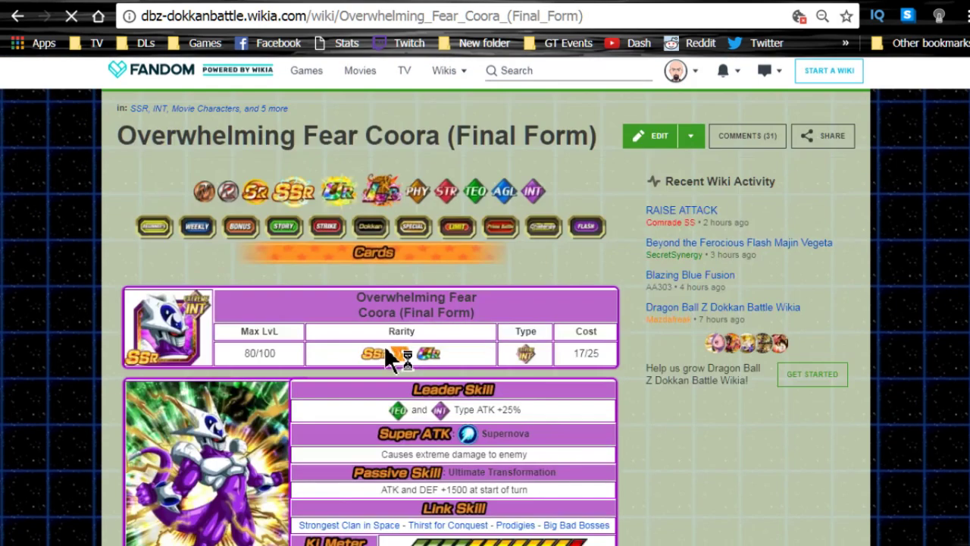
key(alt+Left)
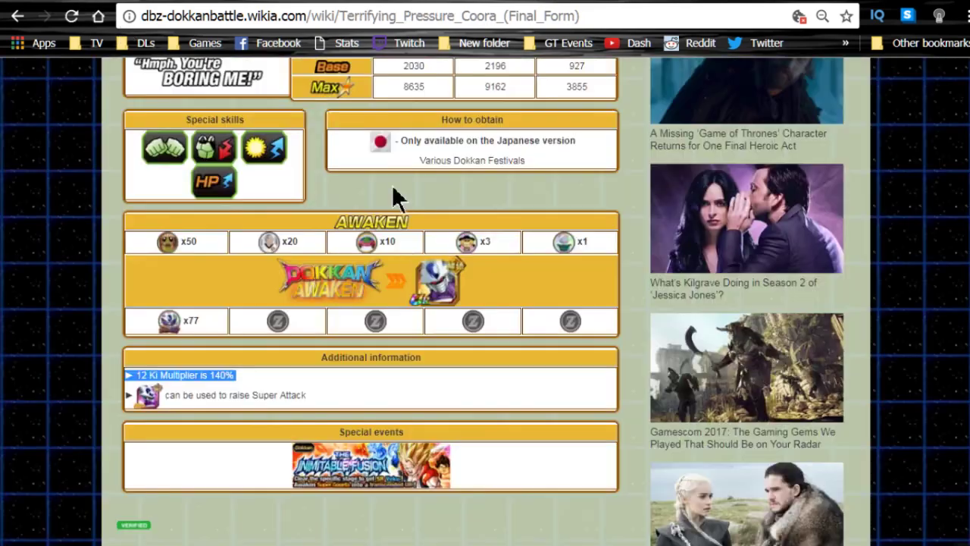
scroll(424, 303, up, 5)
scroll(427, 320, up, 2)
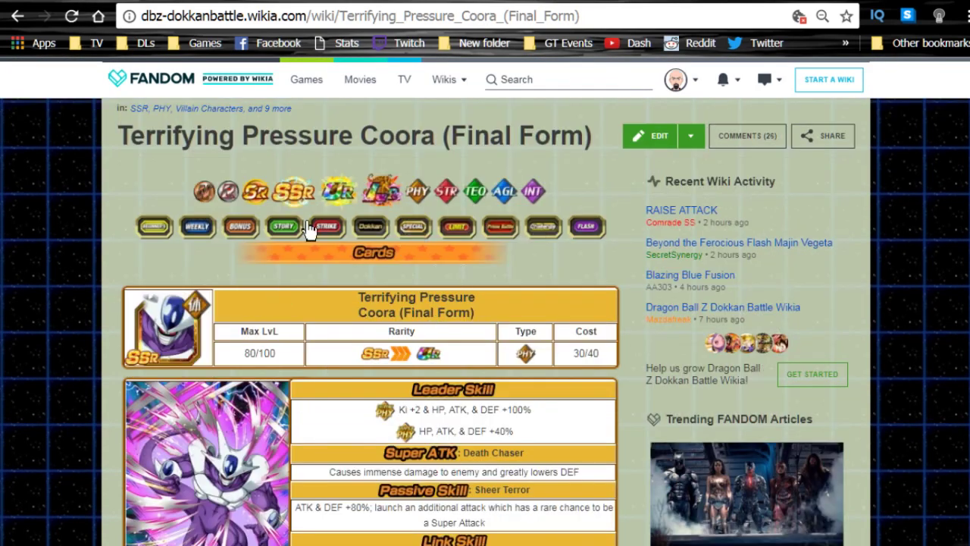
scroll(210, 253, down, 1)
Switch to the Open The Gates of Hell Coora (Final Form) page, highlight its title and show its card details.
key(alt+Right)
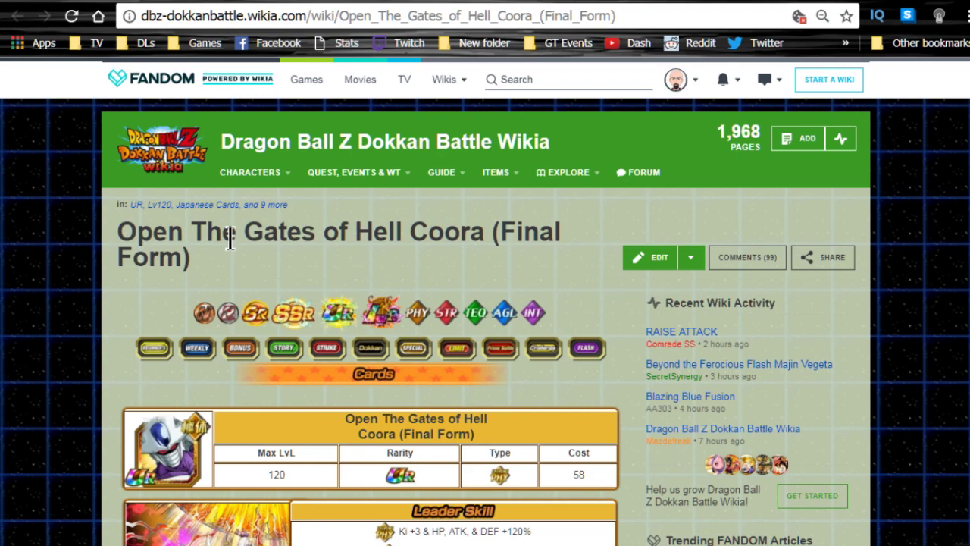
triple_click(488, 231)
scroll(453, 262, down, 3)
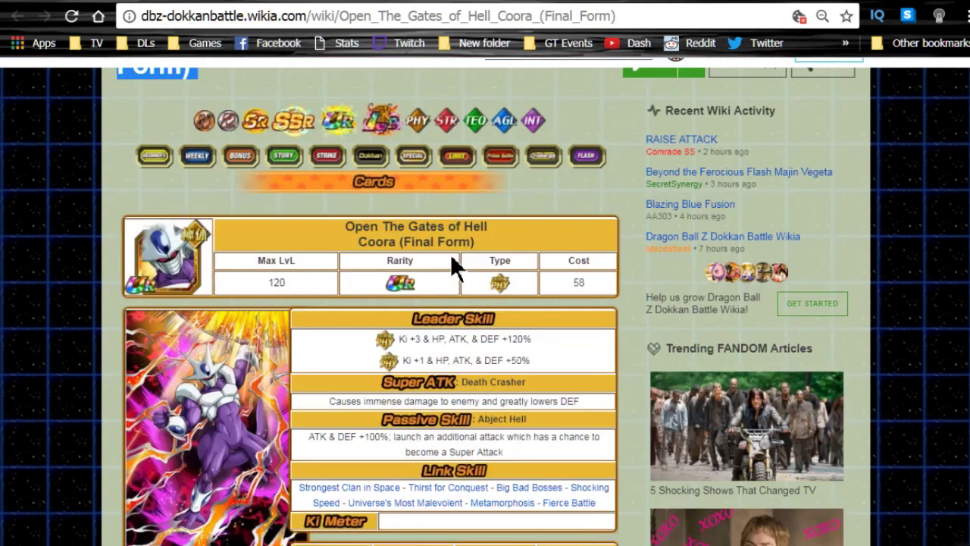
scroll(453, 266, down, 1)
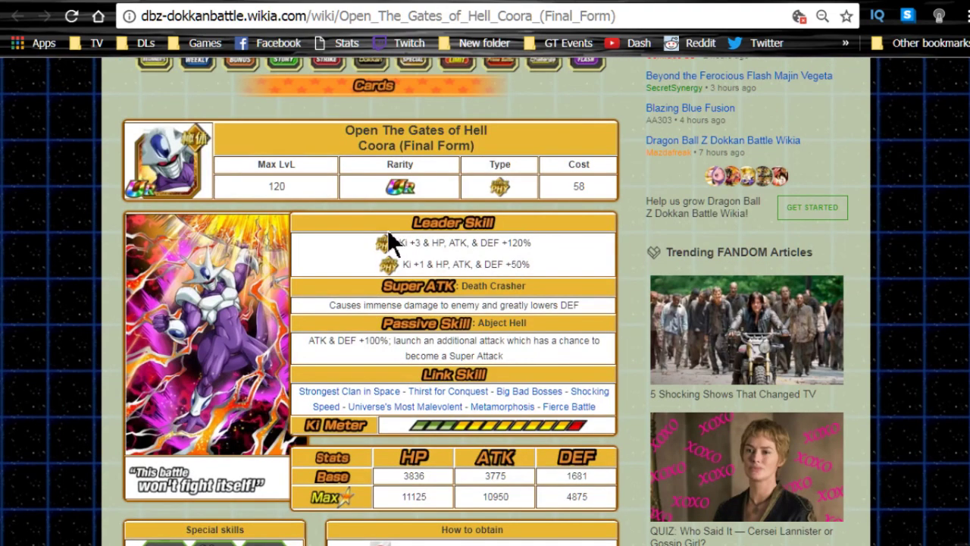
Highlight both Leader Skill lines of Open The Gates of Hell Coora in turn, and clear the text selection.
triple_click(448, 243)
click(486, 265)
triple_click(522, 243)
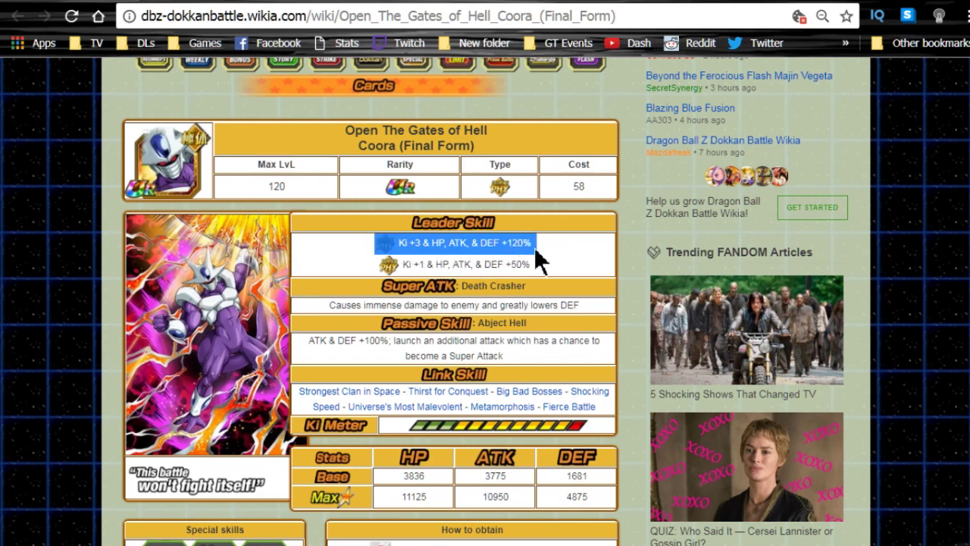
triple_click(455, 264)
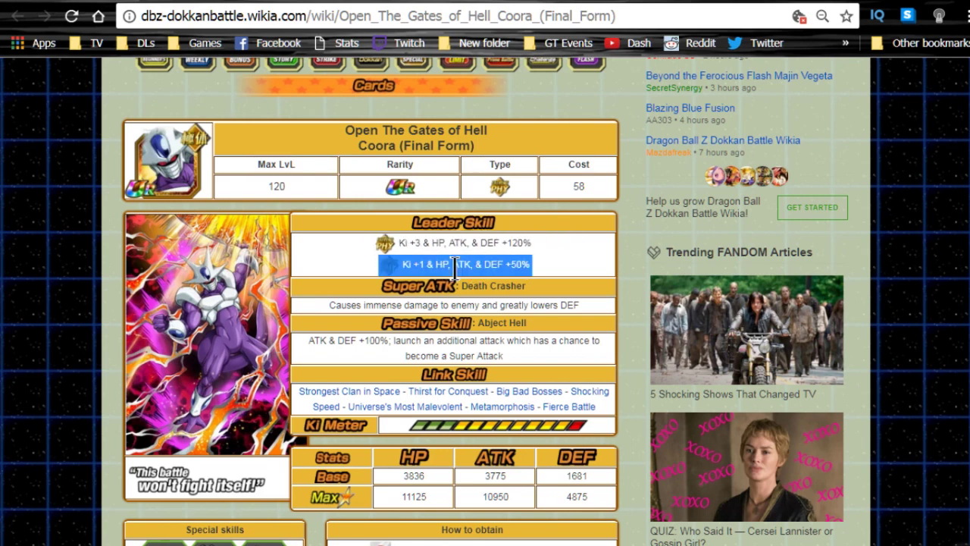
click(548, 254)
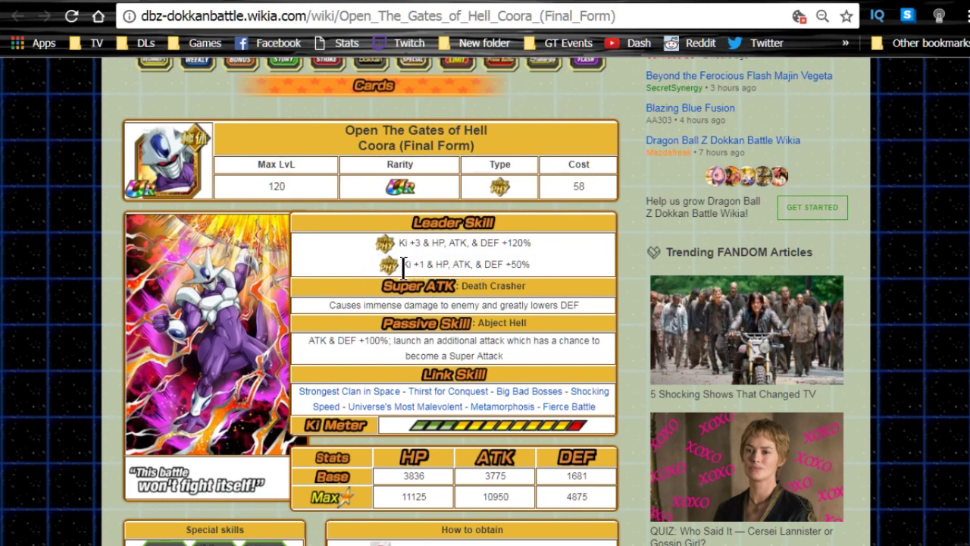
drag(410, 265, 553, 271)
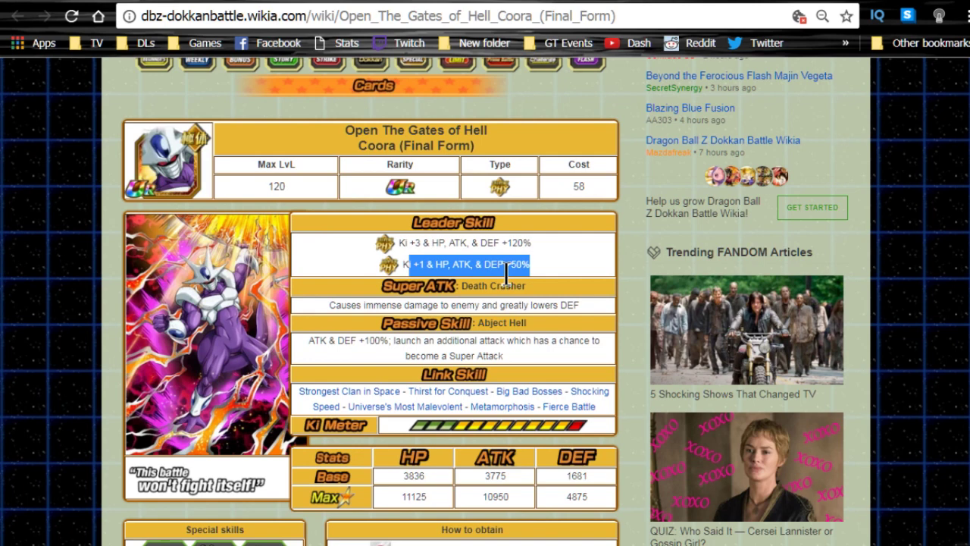
click(408, 267)
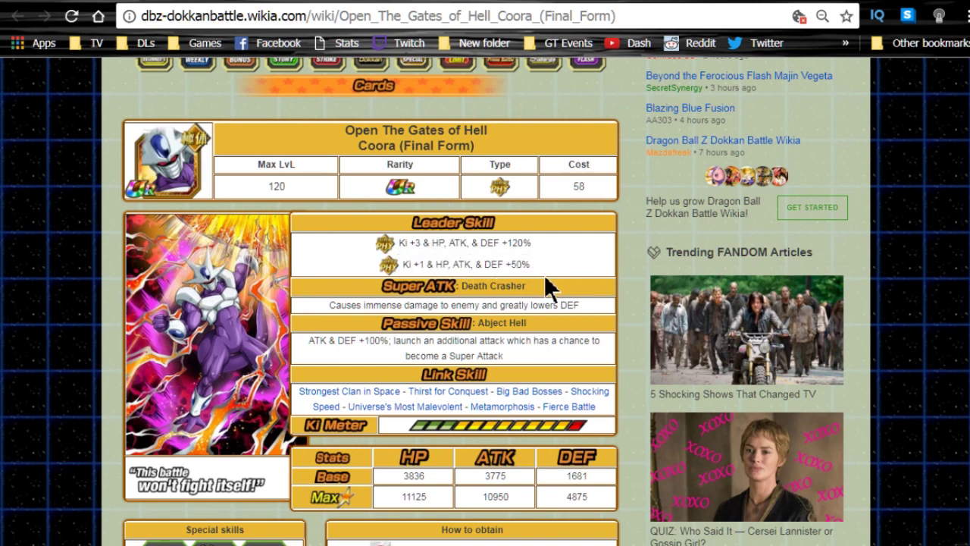
Highlight the Super ATK description and the Abject Hell passive skill description of Open The Gates of Hell Coora in turn.
scroll(545, 277, down, 2)
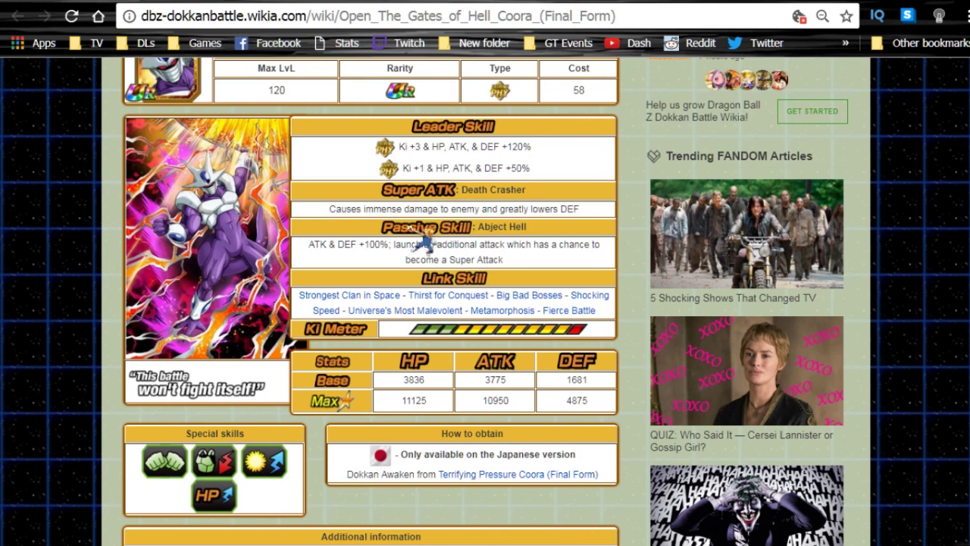
drag(334, 209, 512, 202)
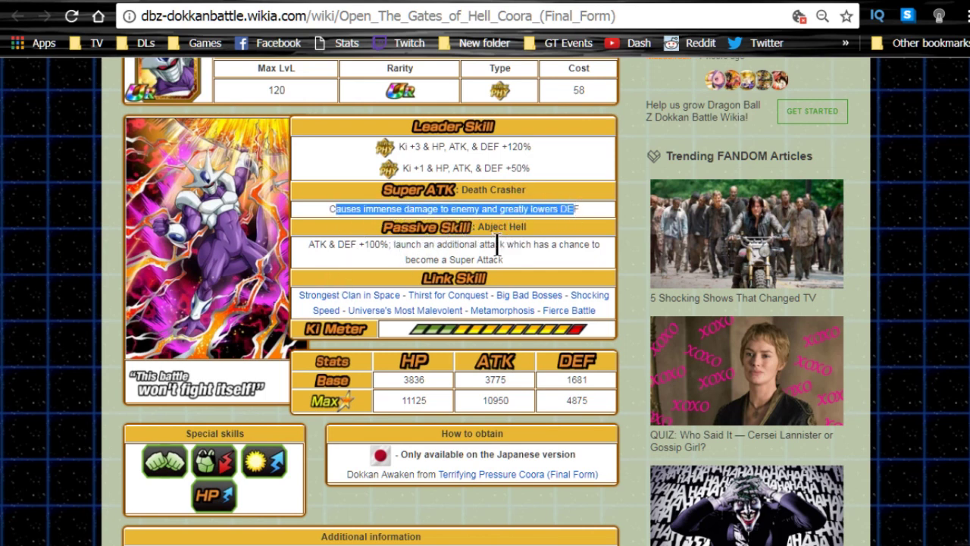
drag(310, 244, 576, 262)
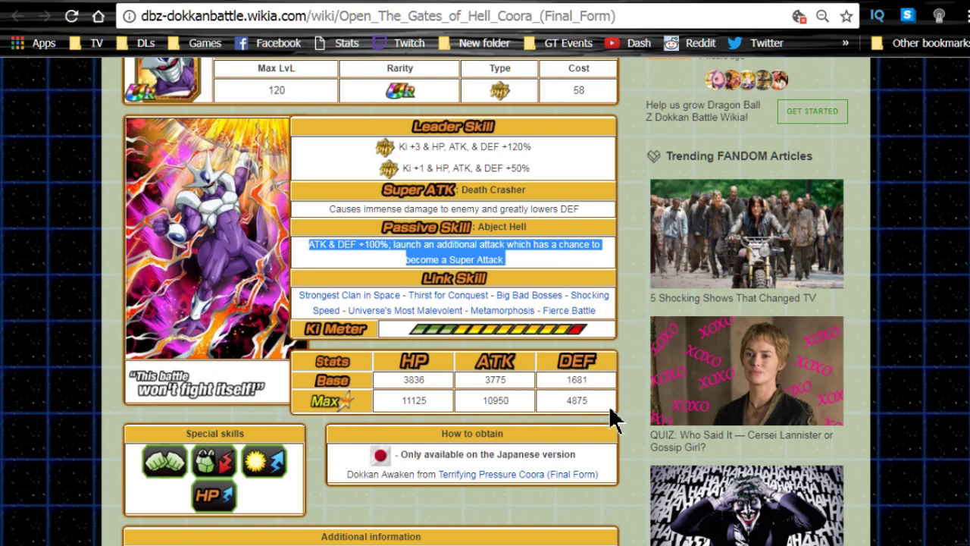
Examine the card's stats, special skills, obtain source and additional information, and return to its Leader Skill section.
scroll(599, 417, down, 1)
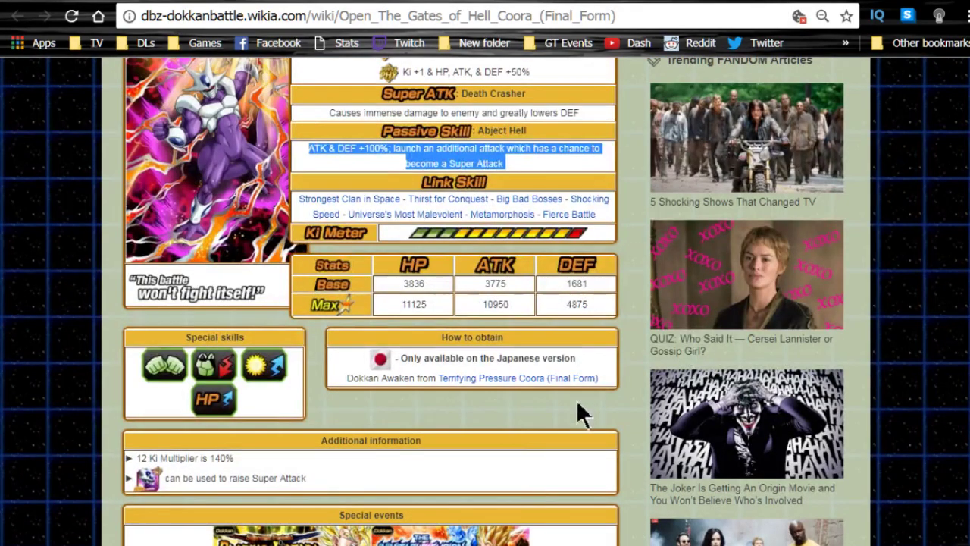
scroll(250, 470, down, 3)
scroll(288, 470, up, 4)
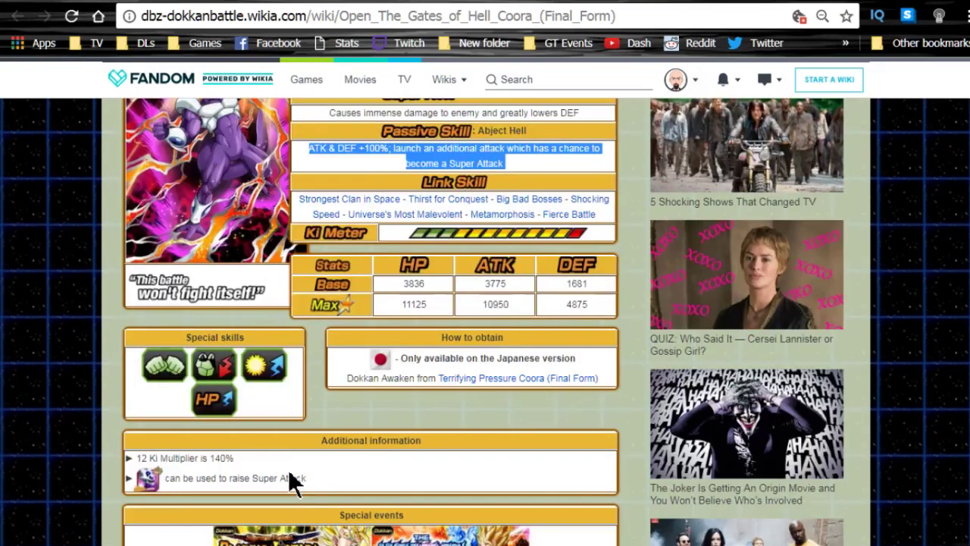
scroll(288, 469, up, 2)
scroll(288, 462, down, 1)
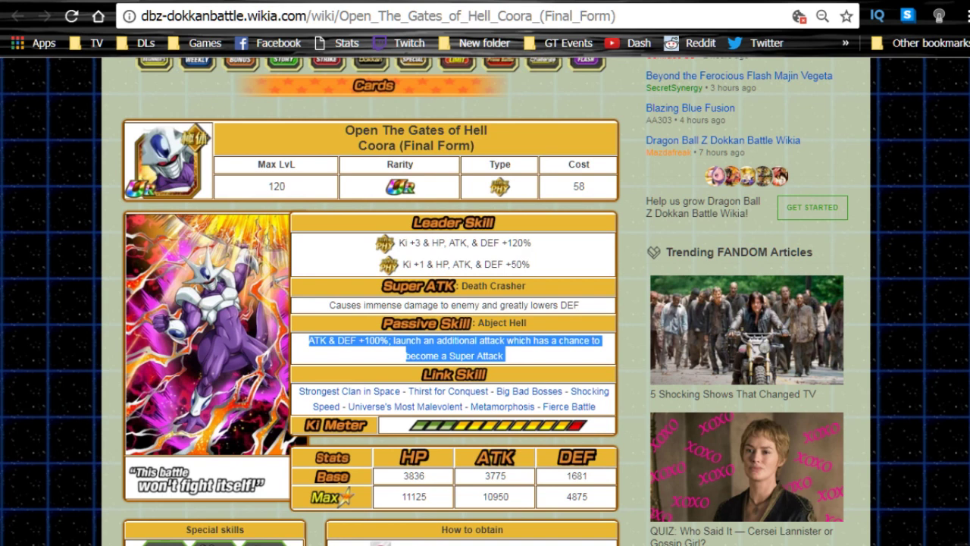
Switch to the Dokkan Battle Builder team graph, spread out the Saiyan cards and place Coora and Frieza side by side at the graph's upper edge.
click(363, 4)
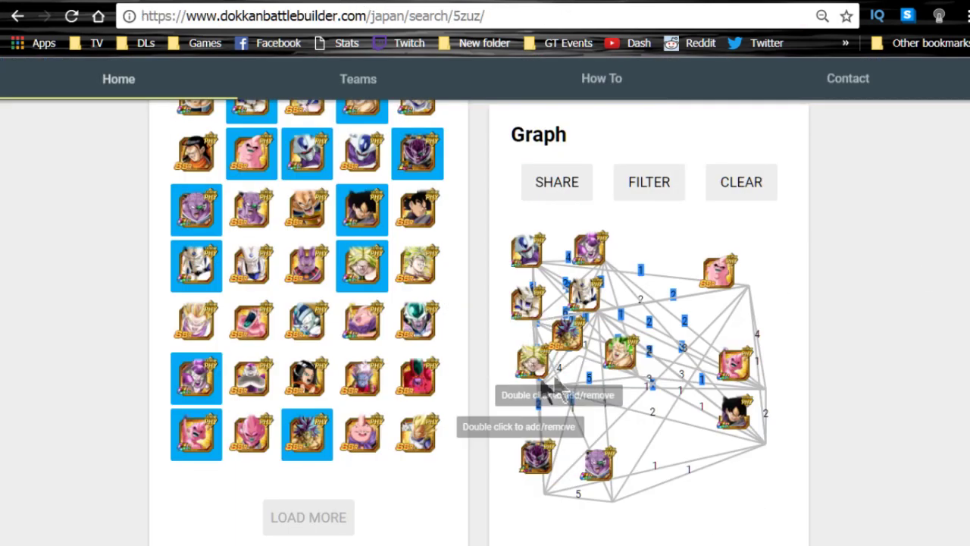
mouse_move(545, 400)
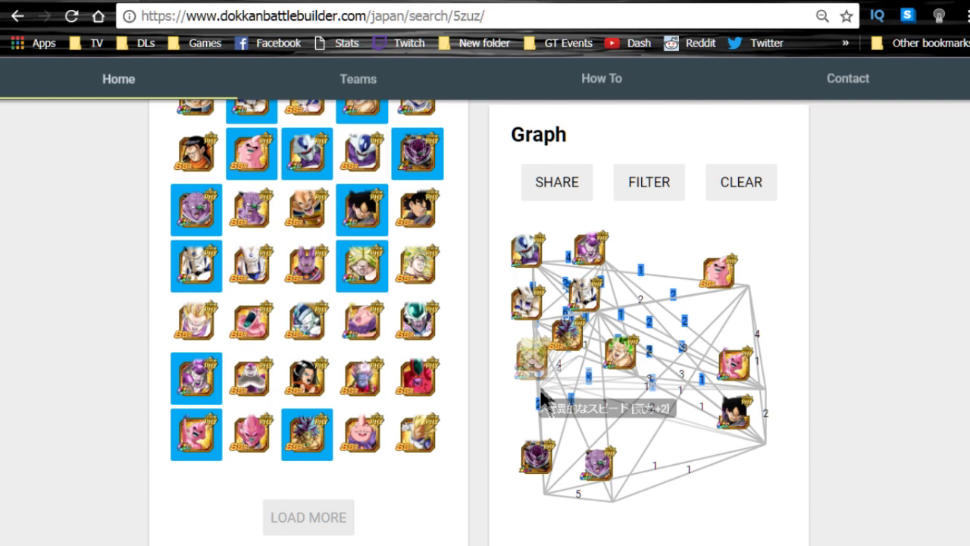
drag(580, 325, 580, 395)
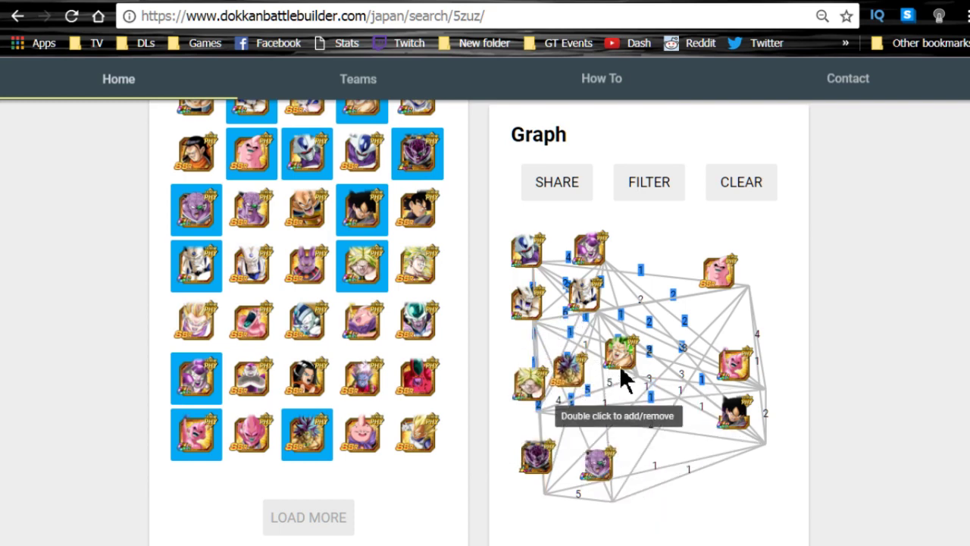
mouse_move(635, 432)
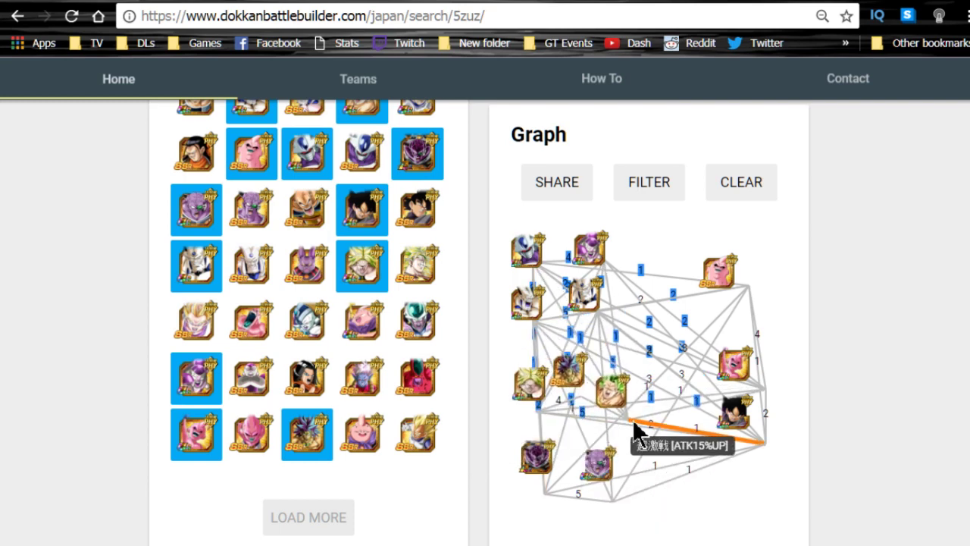
double_click(604, 257)
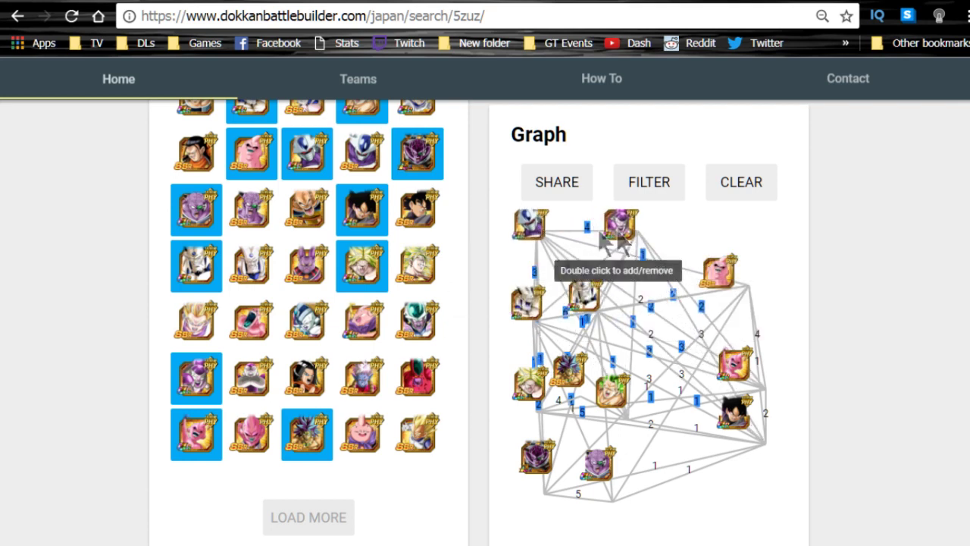
mouse_move(577, 242)
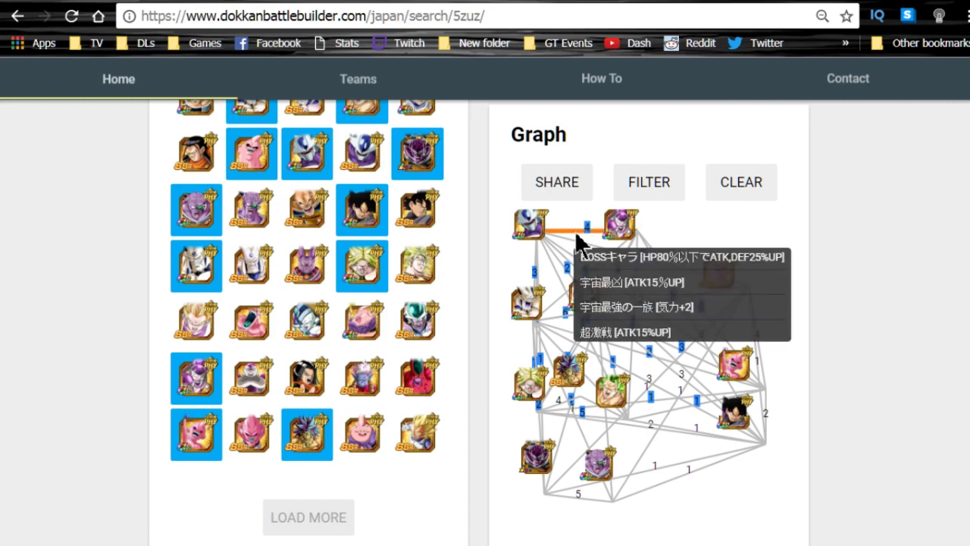
Translate the team graph page to English and check the links shared by Coora and Frieza.
right_click(684, 206)
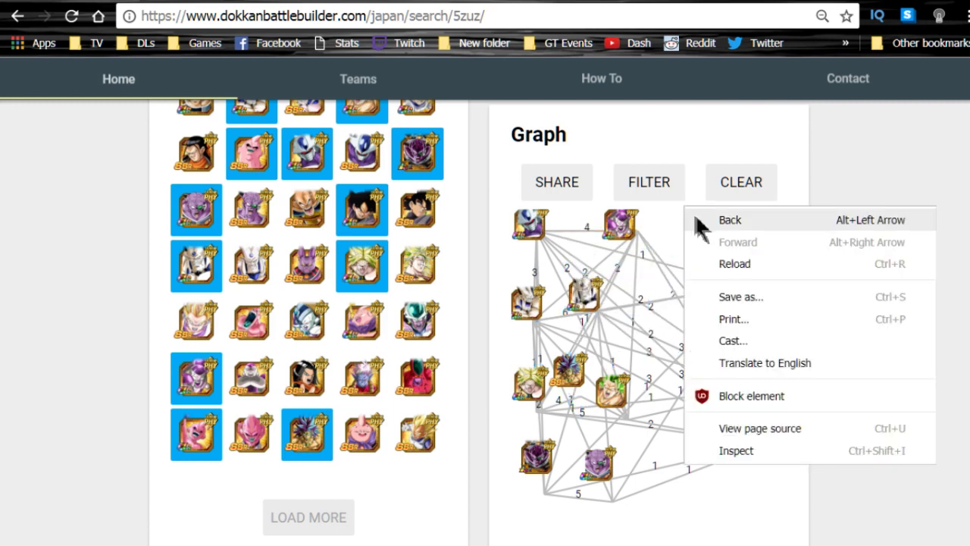
click(735, 365)
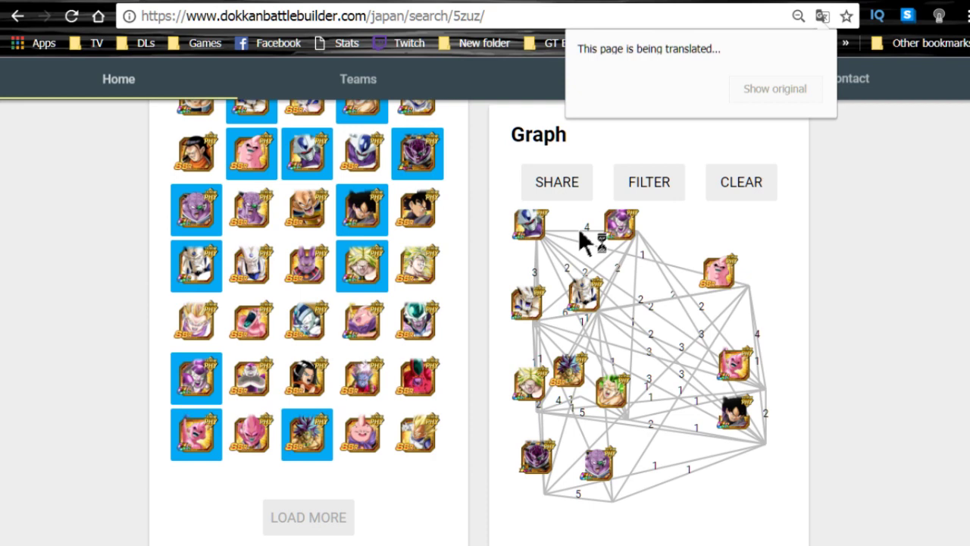
mouse_move(582, 241)
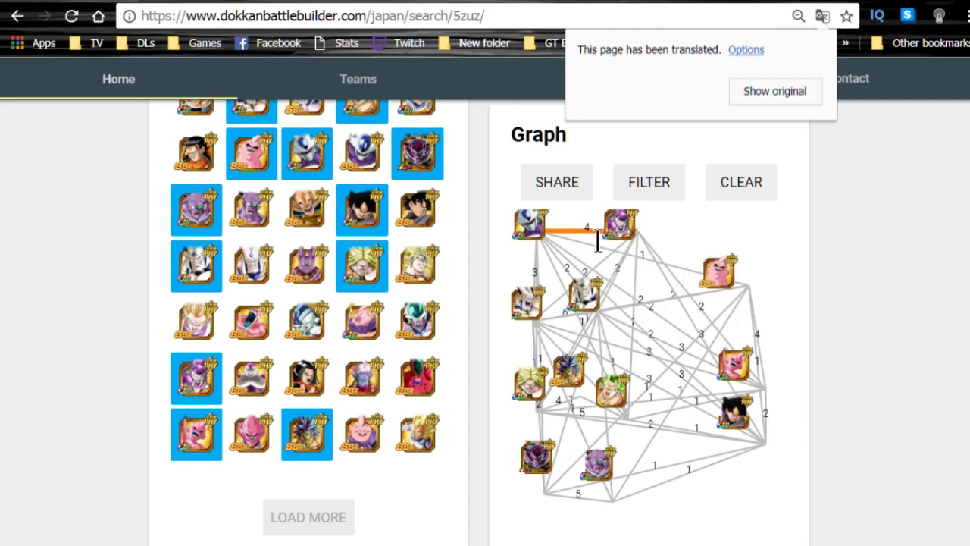
Place the two white Shadow Dragon cards side by side below Coora and inspect their shared links.
drag(539, 317, 556, 303)
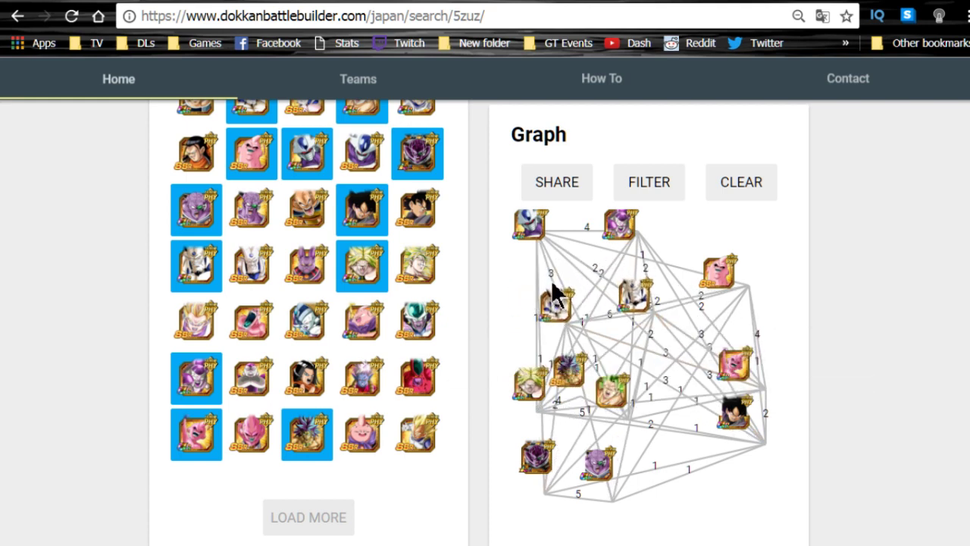
mouse_move(550, 270)
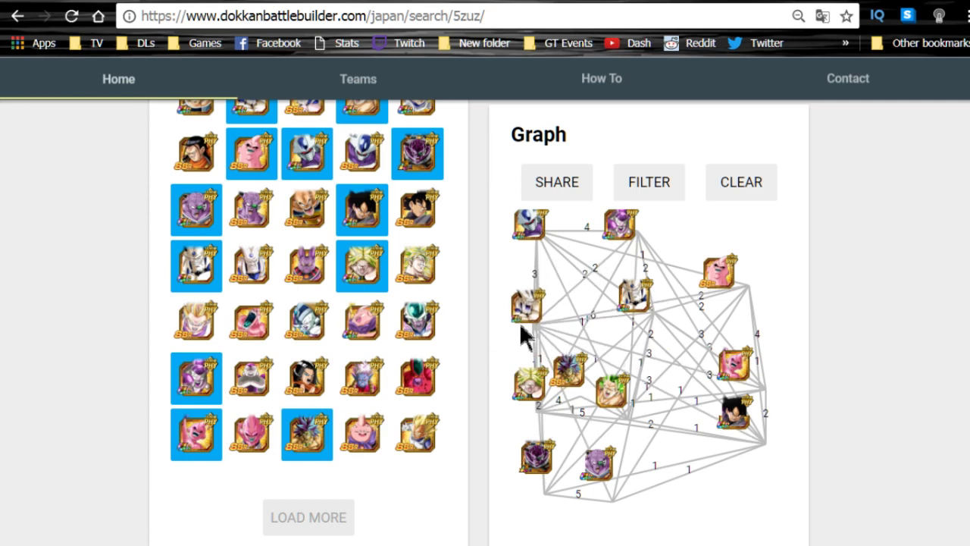
mouse_move(627, 324)
mouse_down()
mouse_move(616, 303)
mouse_move(616, 329)
mouse_move(631, 322)
mouse_move(639, 284)
mouse_move(643, 327)
mouse_up()
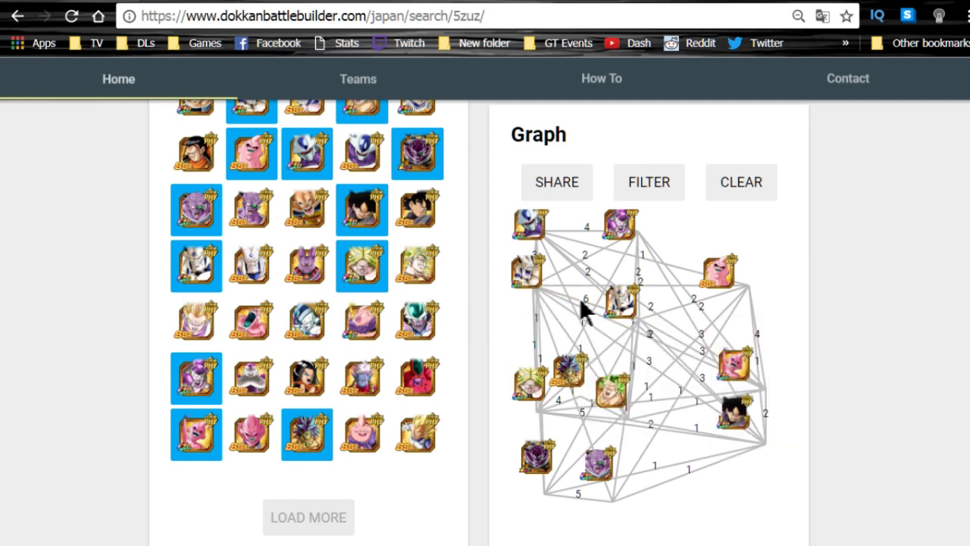
mouse_move(584, 304)
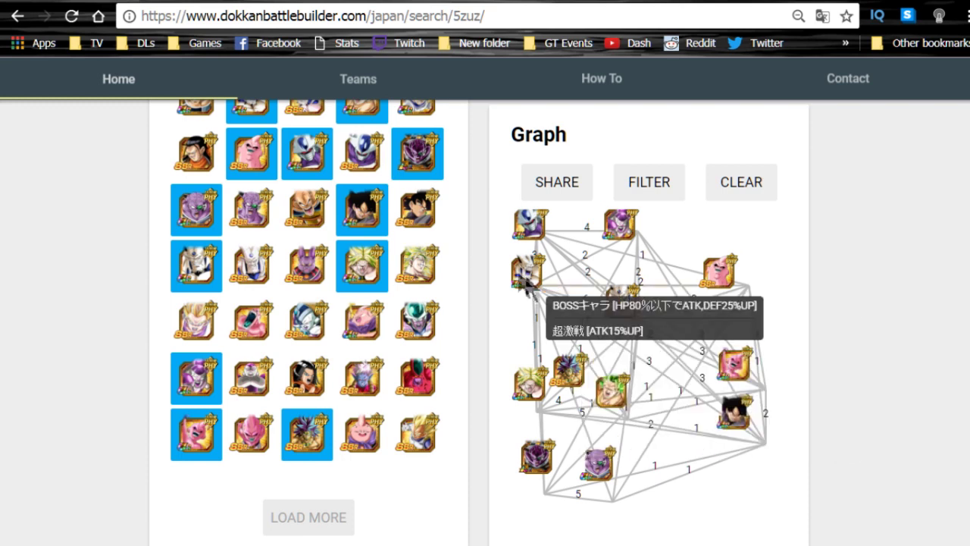
drag(621, 302, 594, 288)
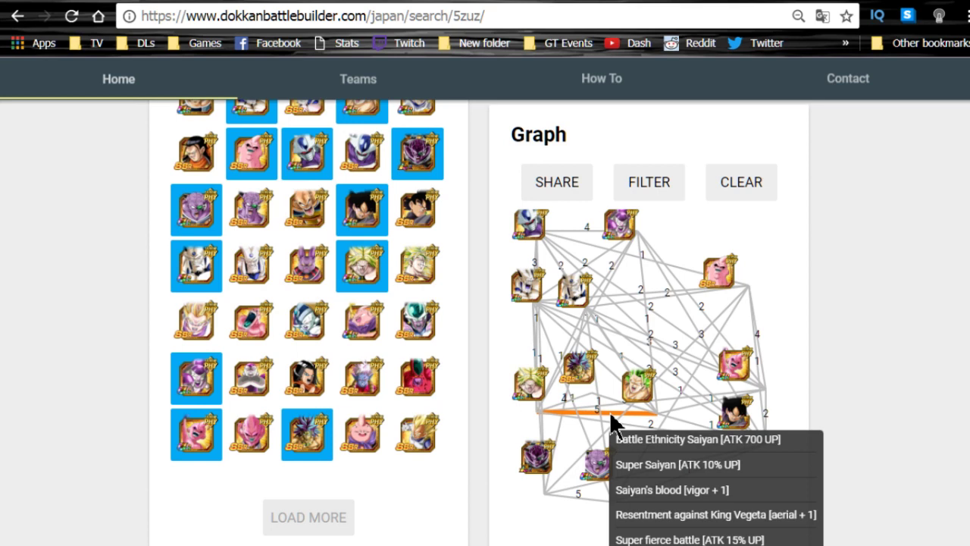
Rearrange the Saiyan cards beside Broly in the graph and inspect the links they share.
drag(580, 372, 616, 372)
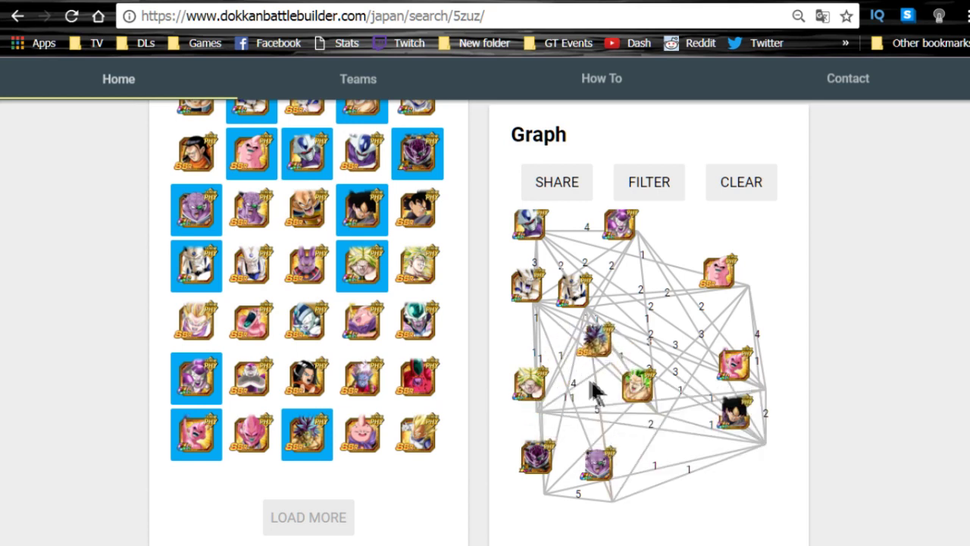
mouse_move(582, 386)
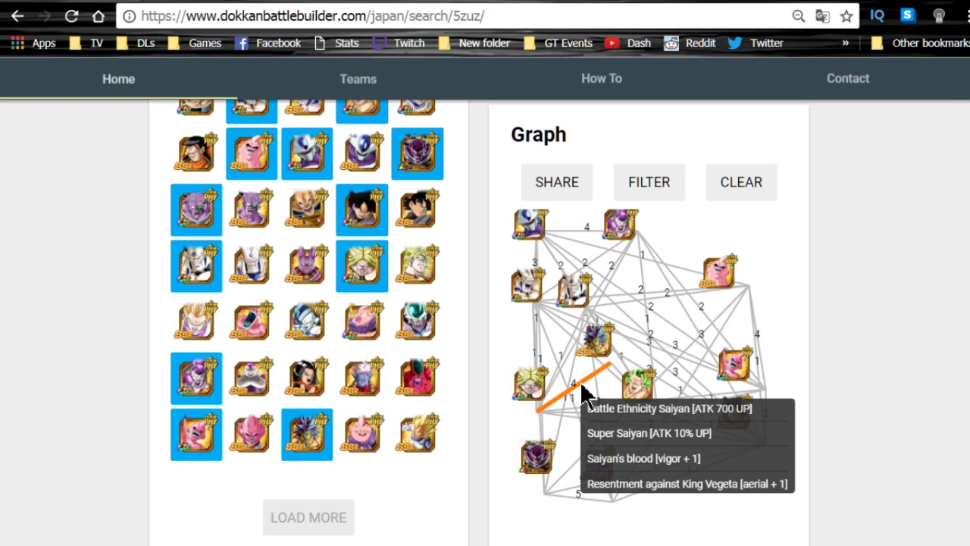
drag(595, 341, 599, 396)
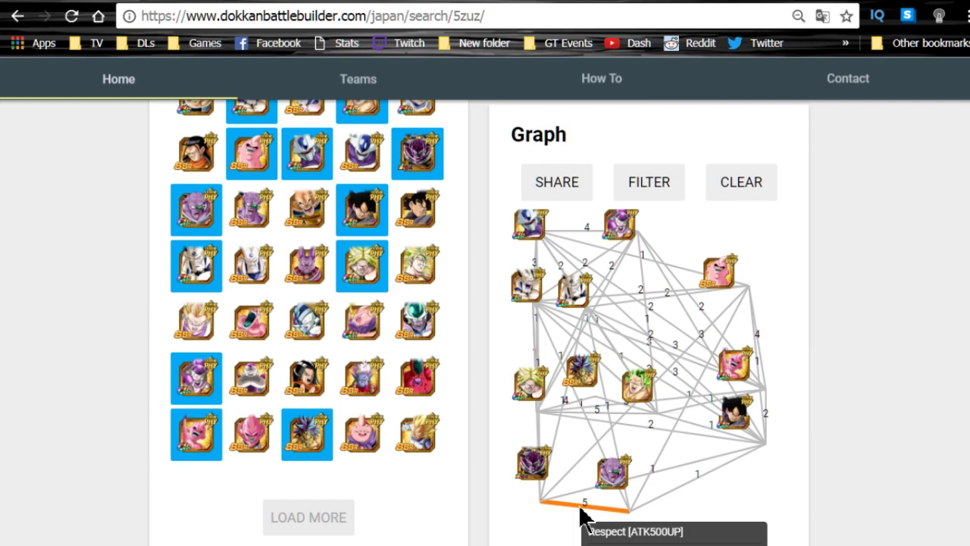
Inspect the links between the two purple Ginyu Force cards and move them closer together.
scroll(584, 517, down, 1)
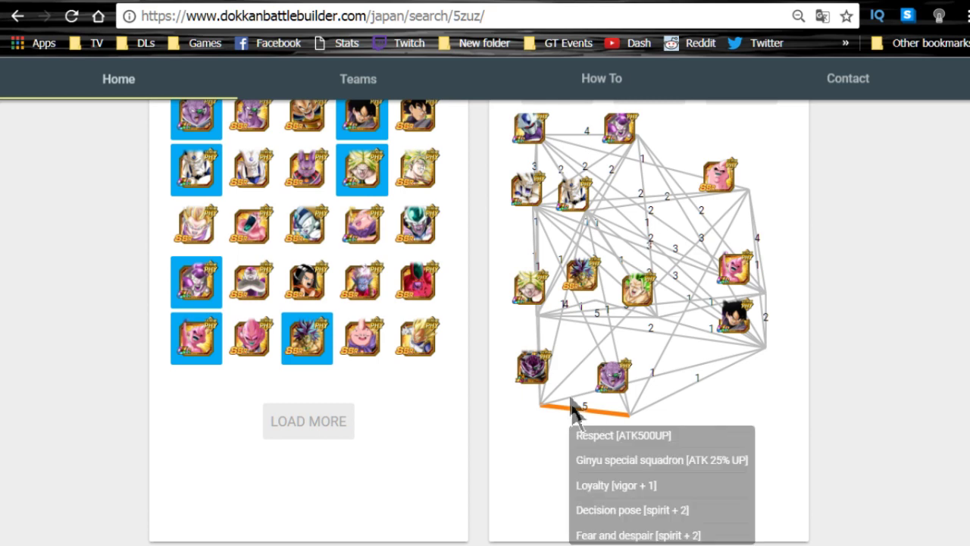
drag(608, 377, 571, 350)
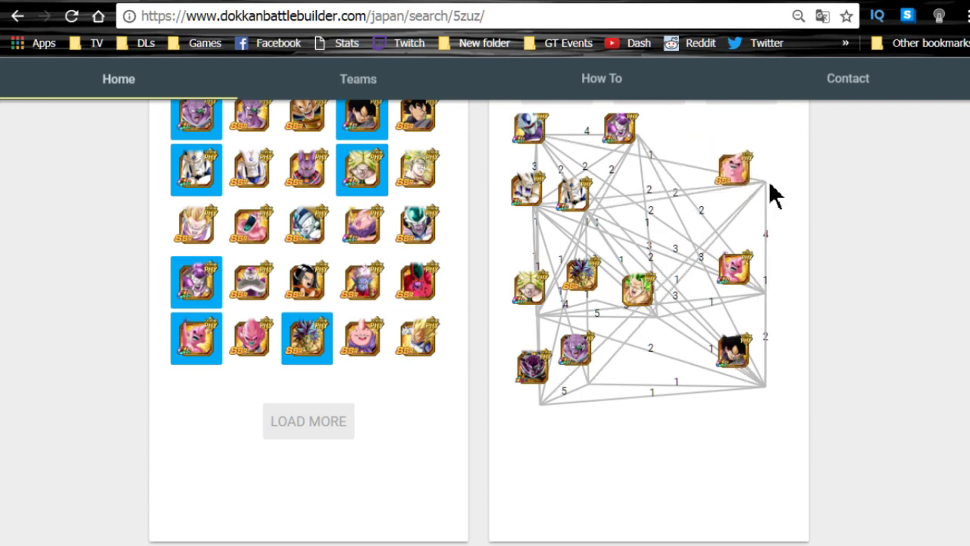
Reposition the upper Buu card and the Goku Black card along the outer edge of the graph, near the other Buu card.
mouse_move(771, 194)
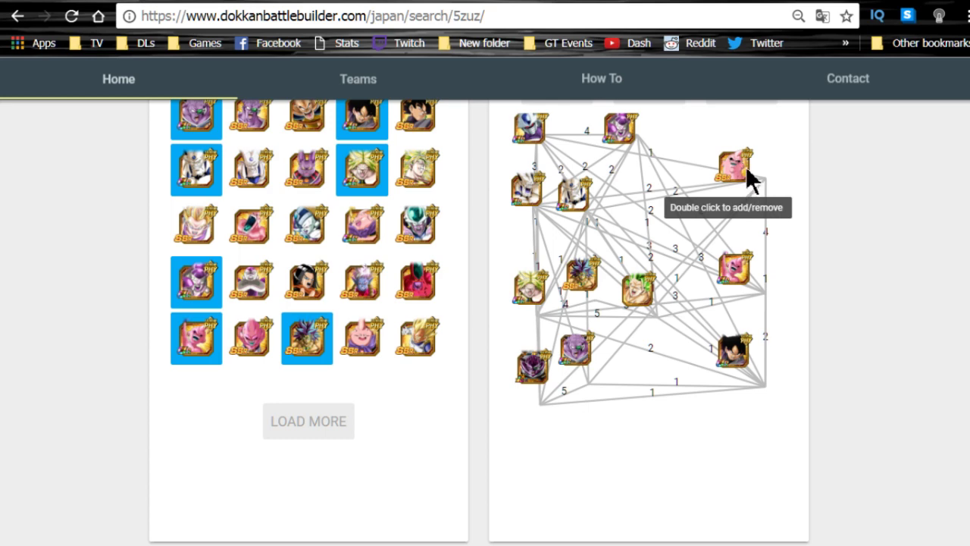
click(745, 166)
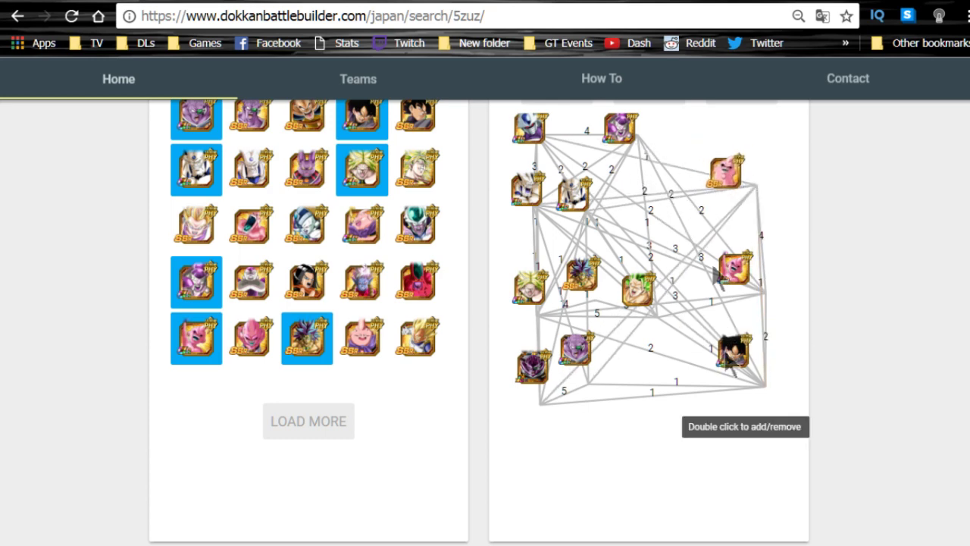
click(732, 359)
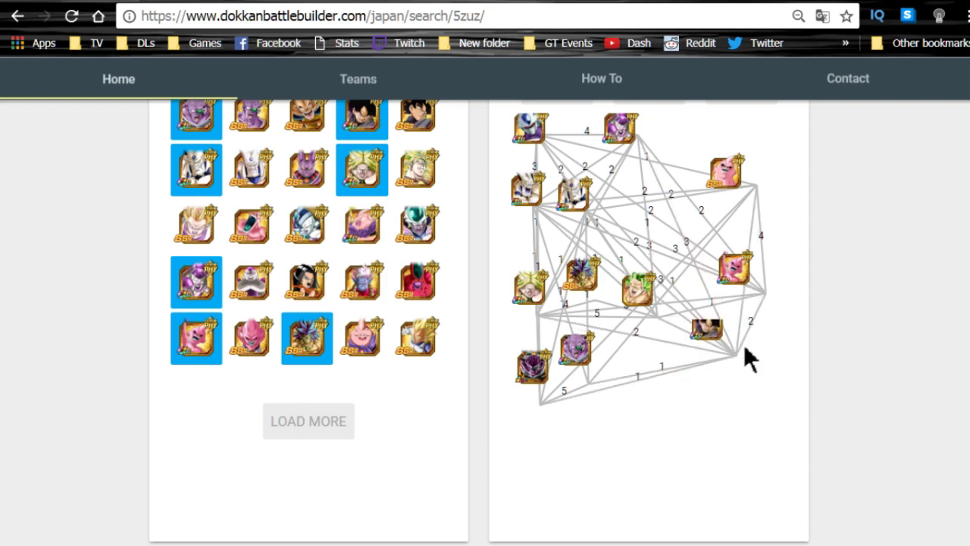
drag(745, 350, 767, 383)
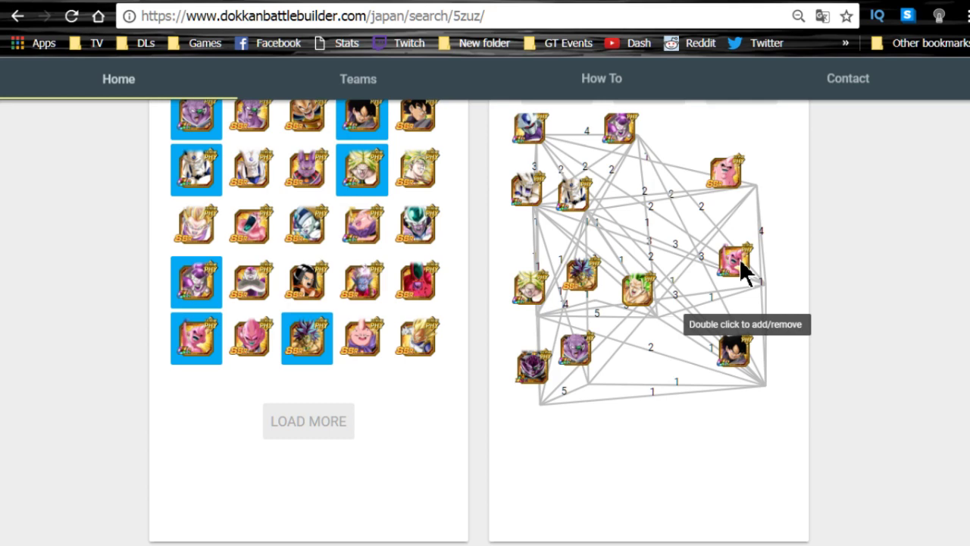
scroll(716, 250, up, 1)
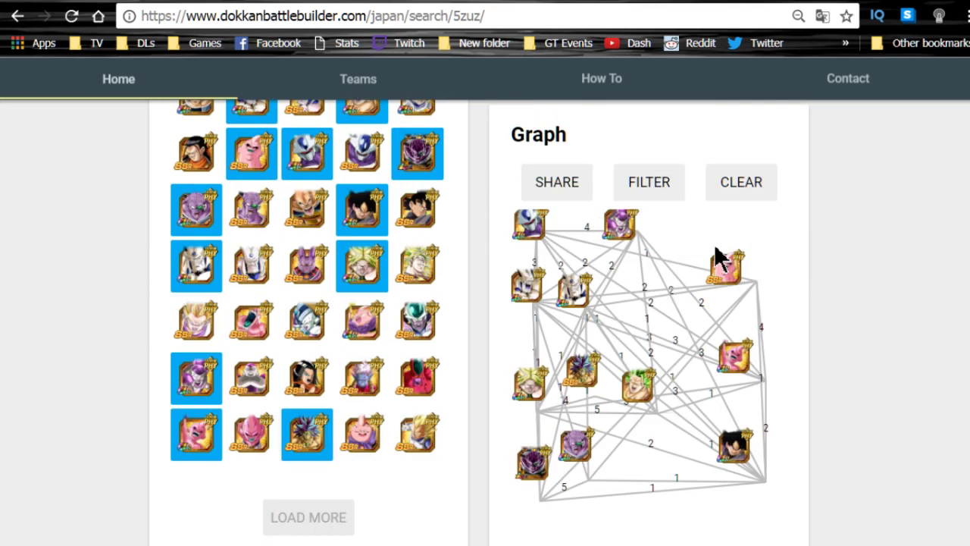
scroll(719, 257, down, 1)
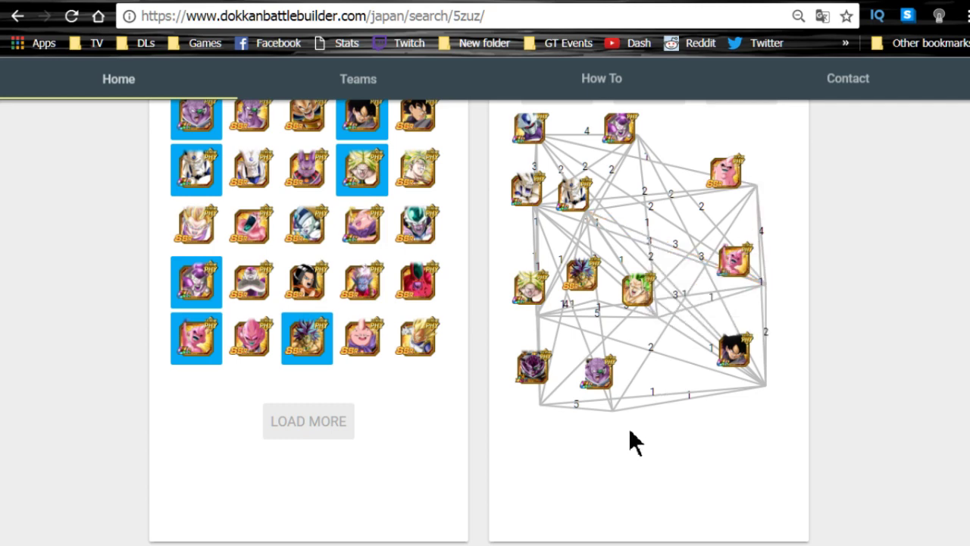
scroll(629, 445, up, 1)
scroll(624, 447, down, 1)
scroll(626, 447, up, 1)
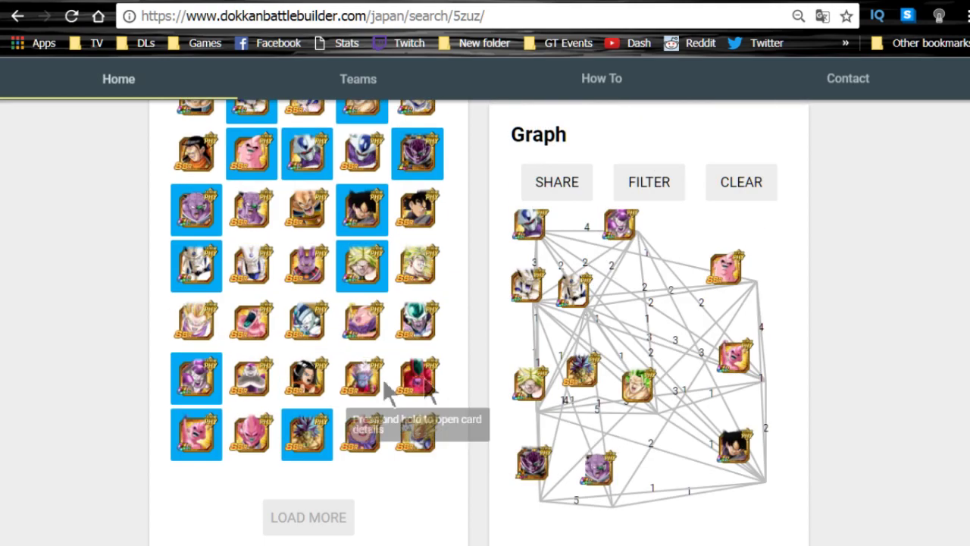
Add the two black-haired Android cards to the graph and place them together below Goku Black.
double_click(307, 376)
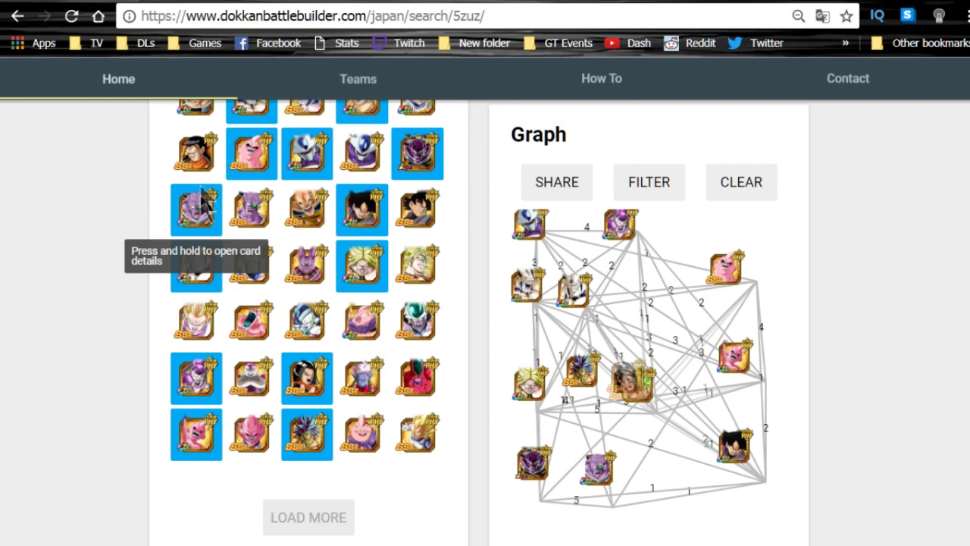
double_click(196, 152)
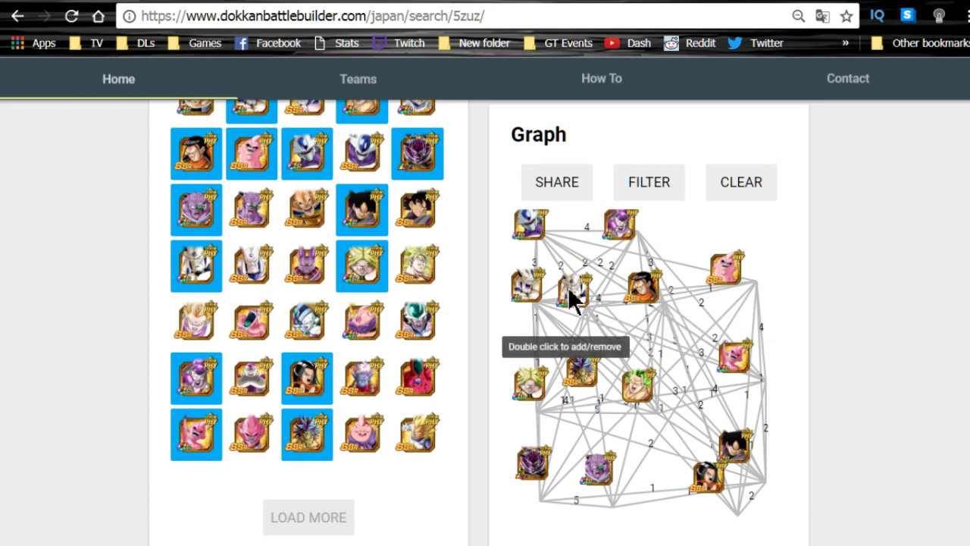
drag(633, 288, 697, 539)
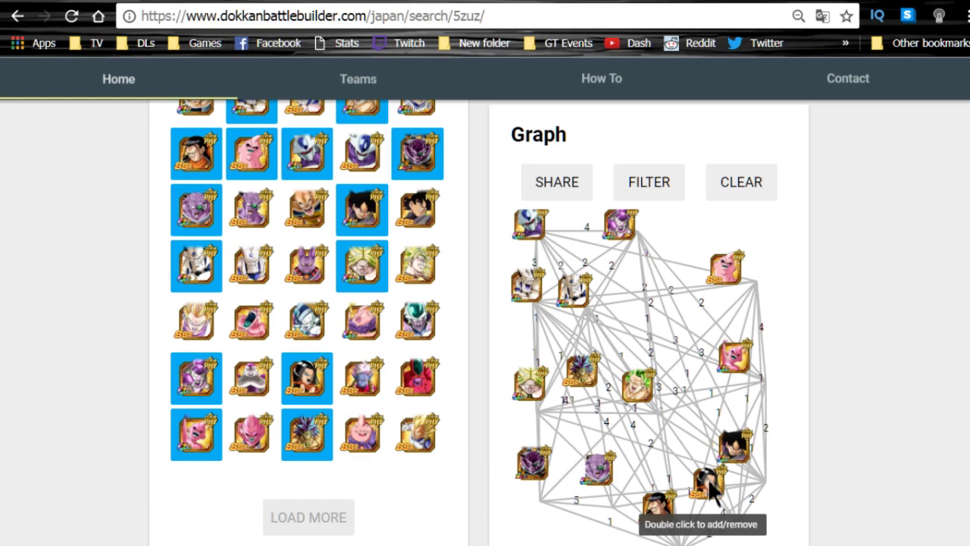
scroll(364, 391, up, 1)
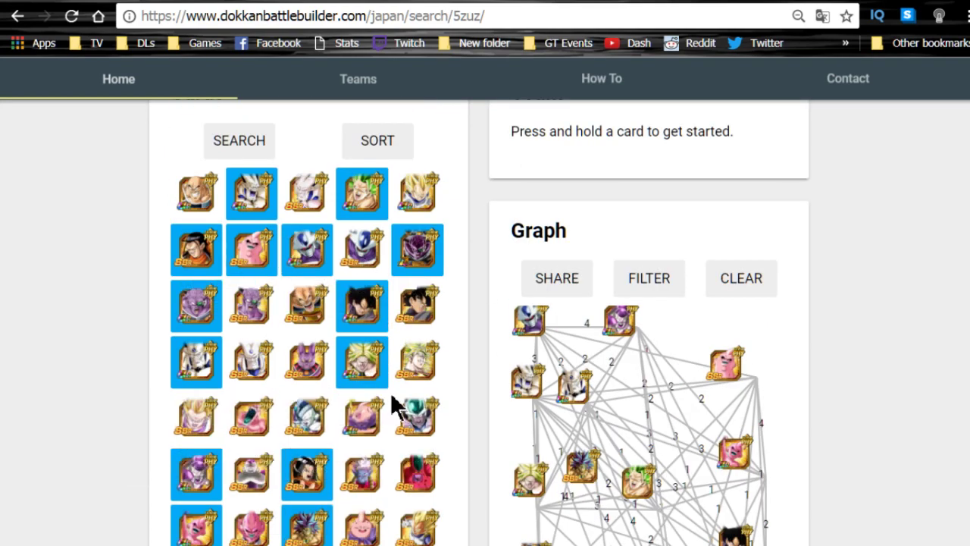
scroll(387, 387, down, 1)
scroll(387, 386, up, 1)
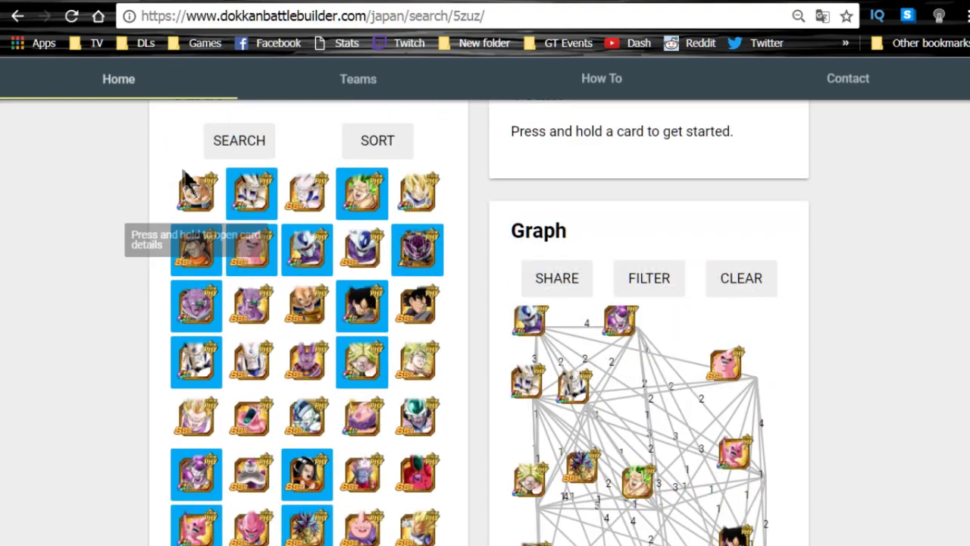
scroll(334, 258, down, 1)
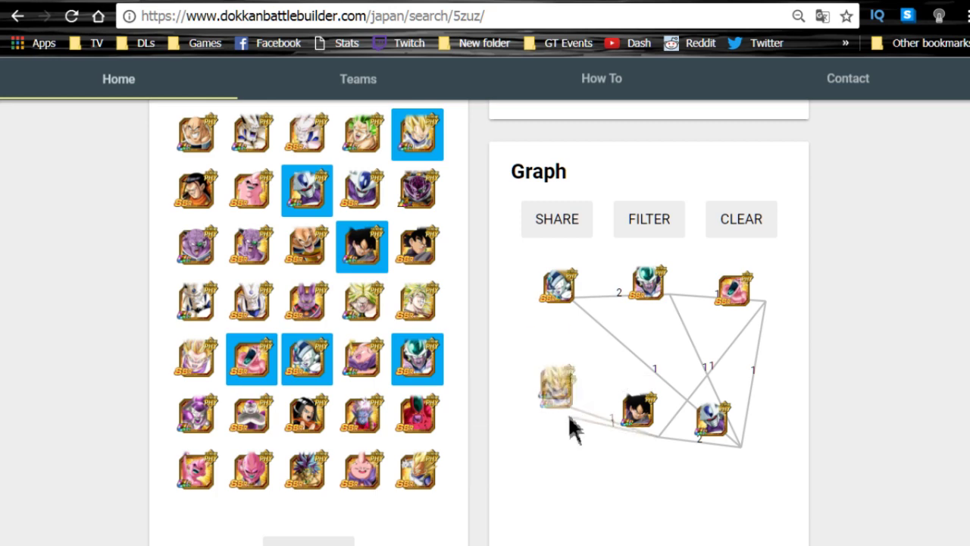
Inspect the link between the Super Saiyan and Goku Black cards, move those two closer together, and reposition the pink open-mouthed card.
mouse_move(570, 429)
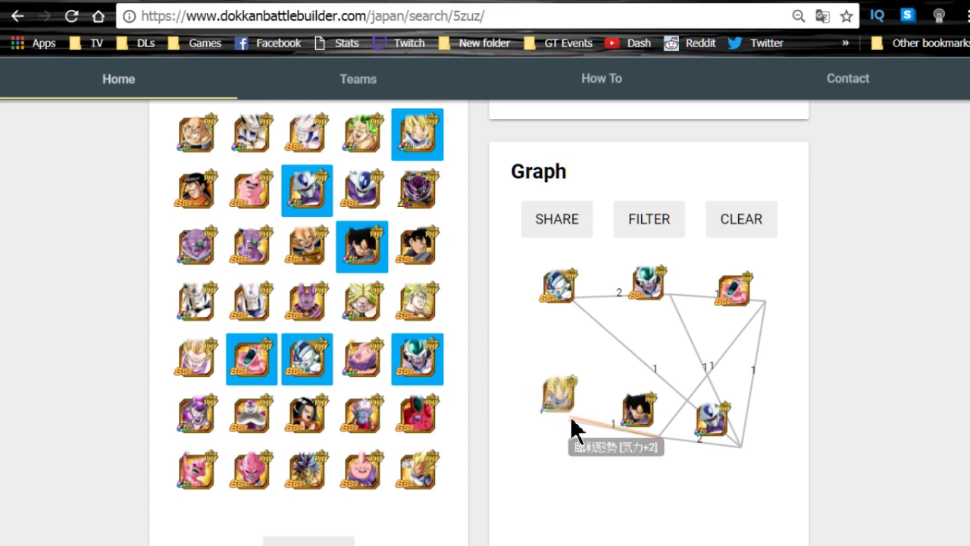
click(632, 422)
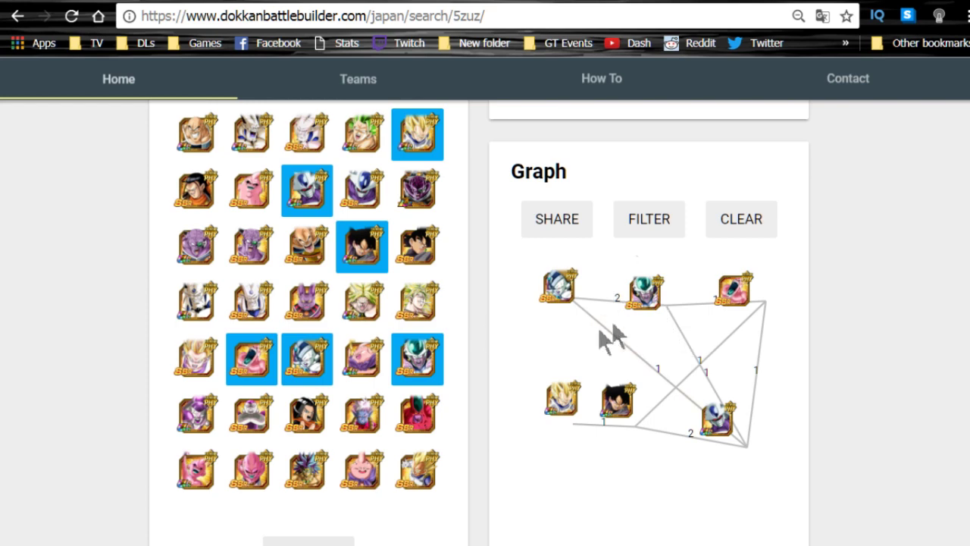
drag(758, 289, 768, 324)
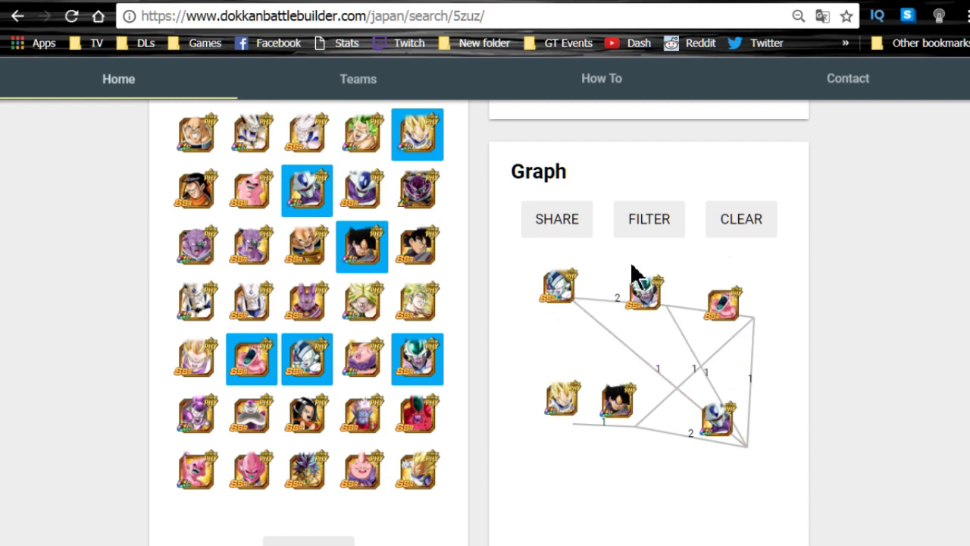
drag(726, 310, 771, 312)
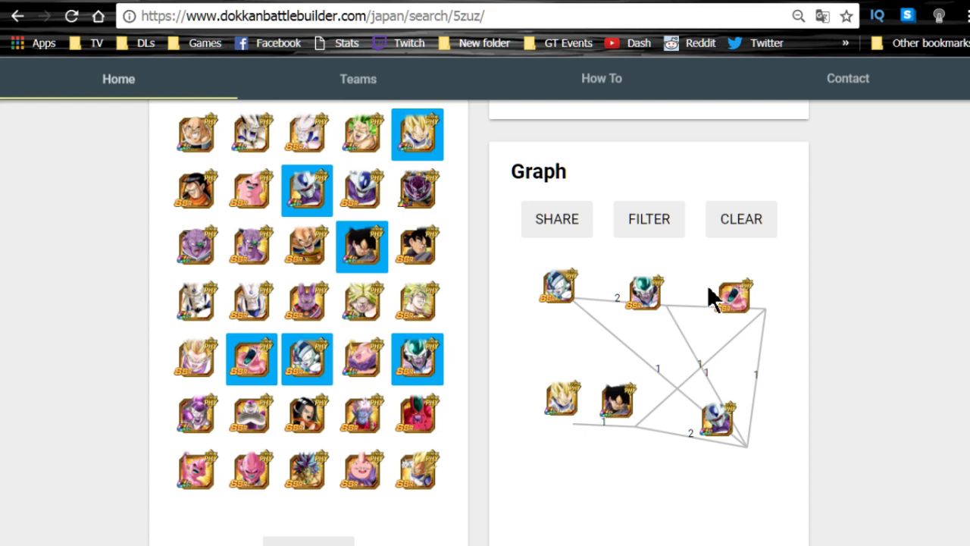
click(501, 16)
text(https://www.dokkanbattlebuilder.com/japan/search/7m3n/)
key(Return)
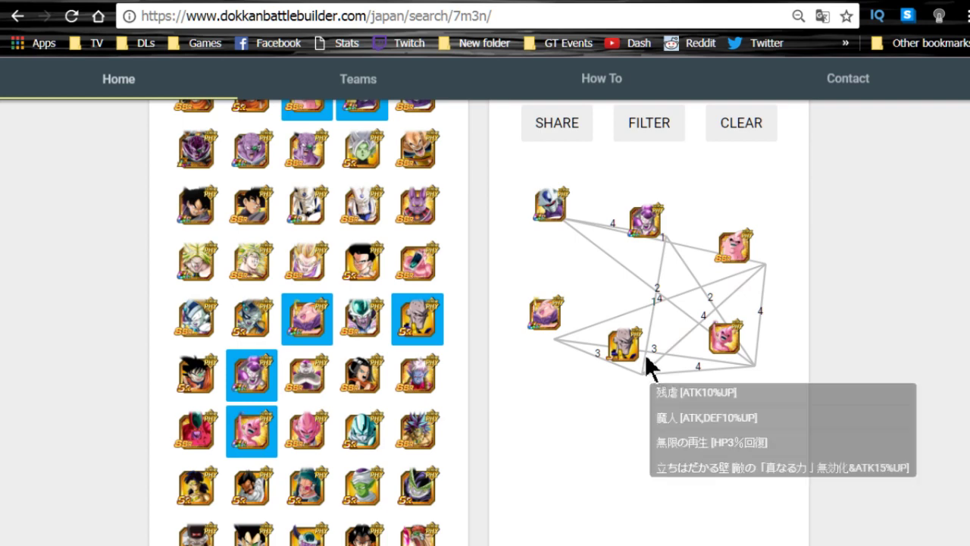
Reposition the grey Buu card beside the fat Majin Buu card in the graph and inspect the links around them.
drag(643, 355, 639, 386)
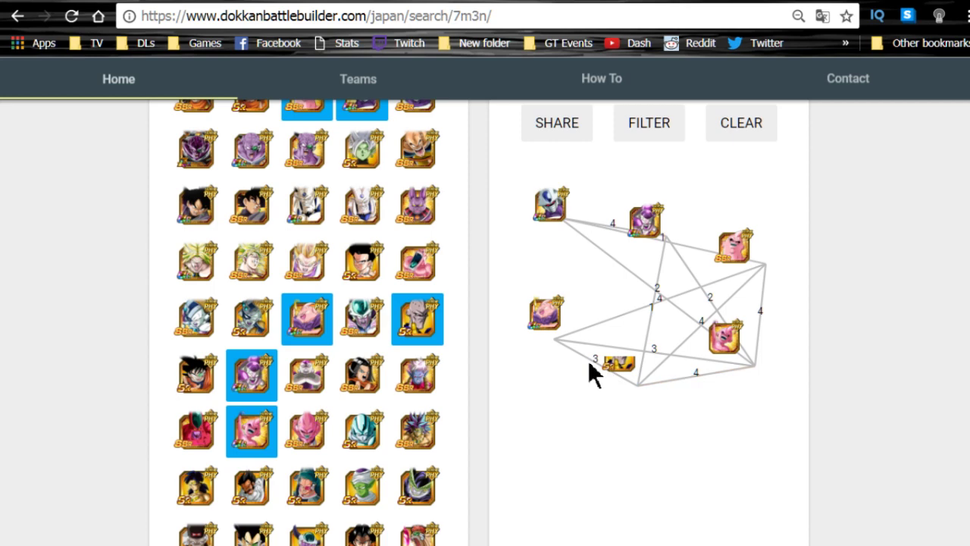
mouse_move(629, 348)
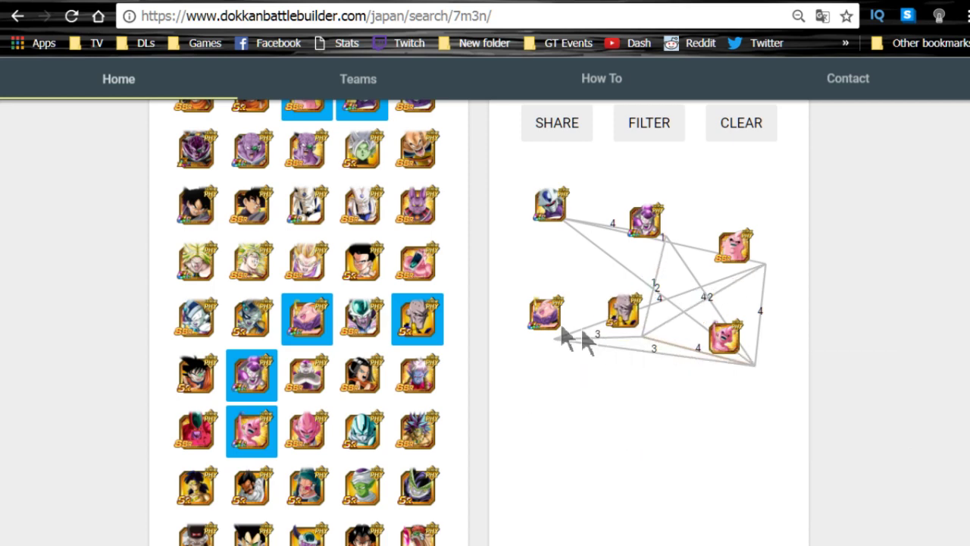
double_click(544, 321)
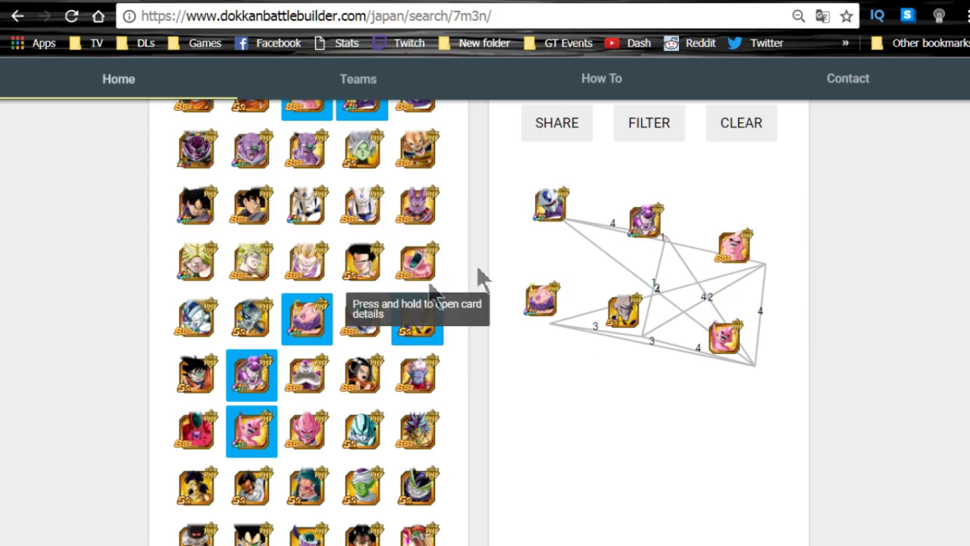
Check the passive skill of Majin on the Loose Majin Buu (Good) on the wiki, close the wiki pages, and return to the team builder.
click(549, 204)
key(ctrl+w)
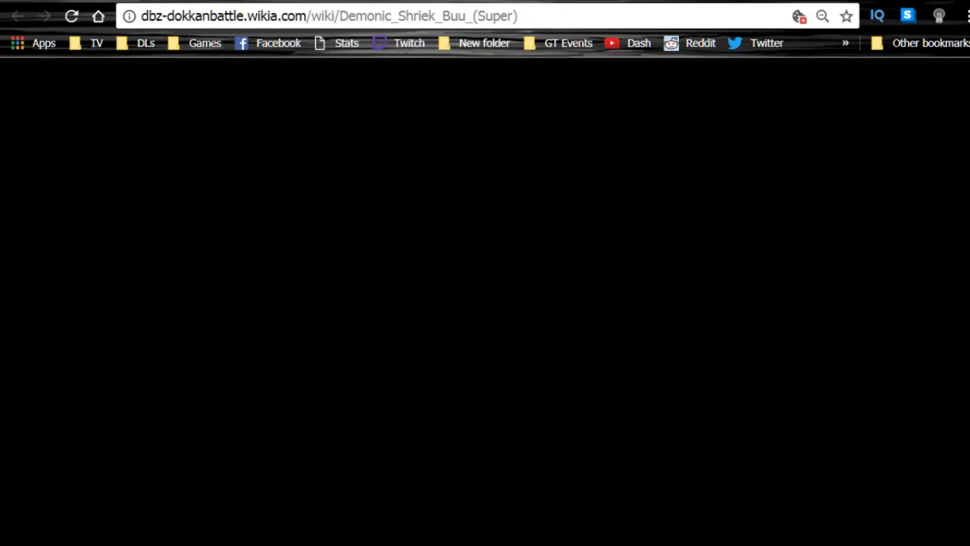
key(ctrl+w)
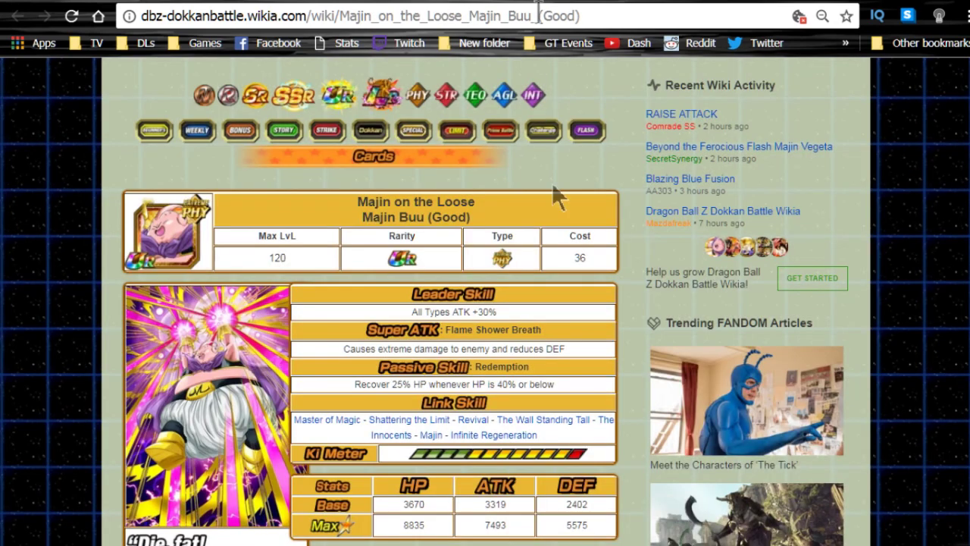
drag(370, 387, 516, 385)
key(ctrl+w)
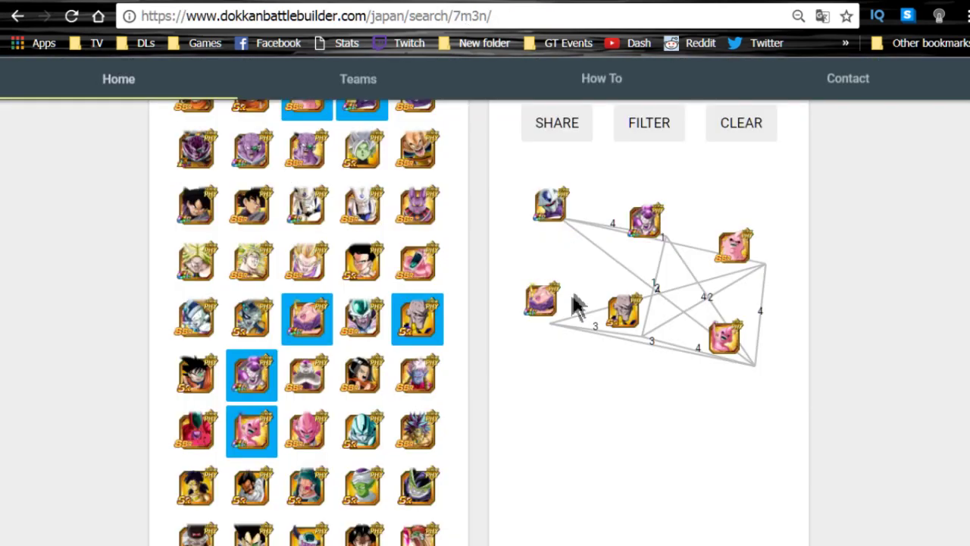
Move the fat Majin Buu and grey Buu cards within the graph and inspect the links they share with the other Buu cards.
drag(553, 305, 557, 356)
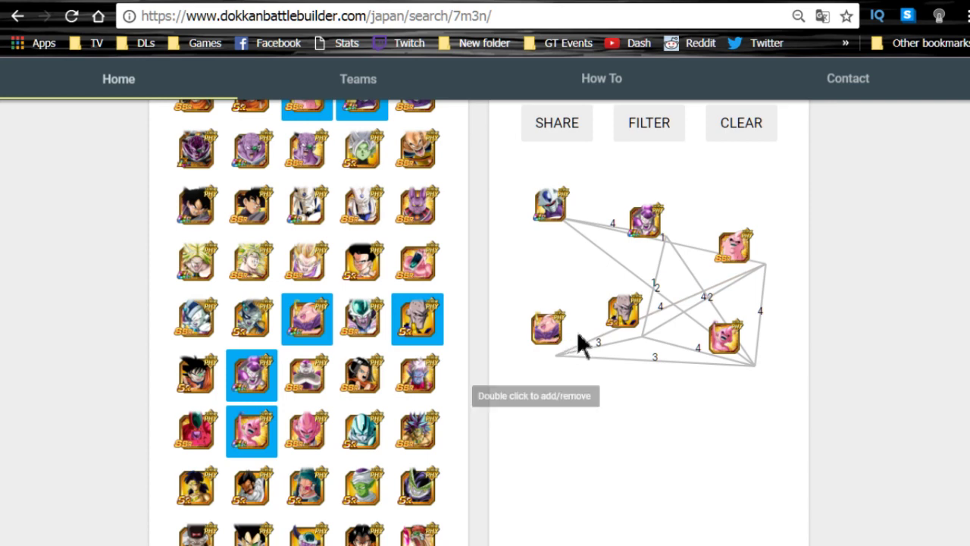
drag(638, 309, 661, 424)
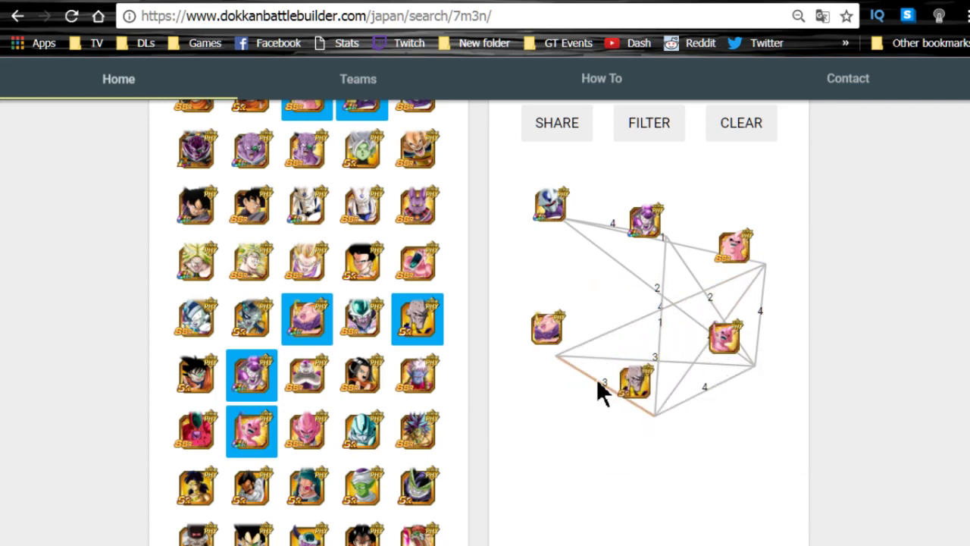
mouse_move(595, 383)
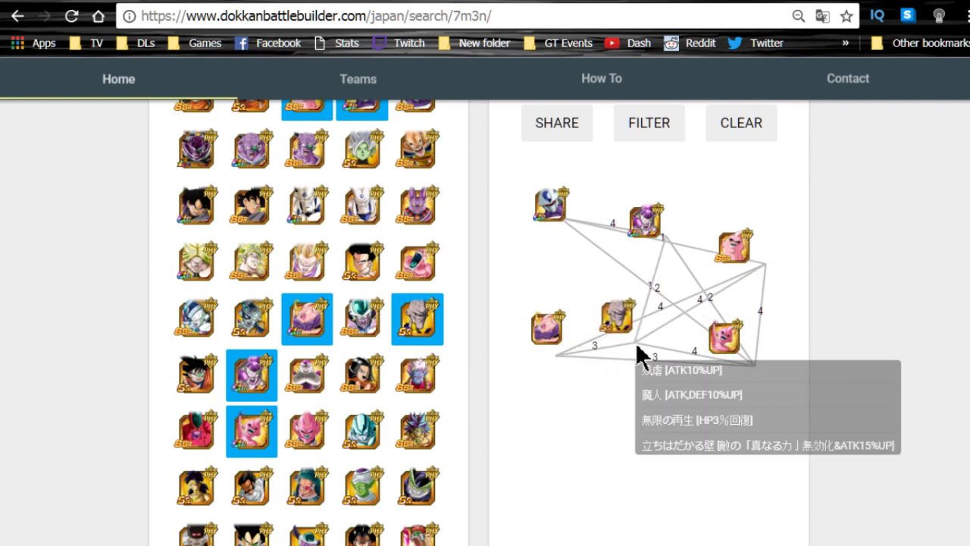
double_click(728, 342)
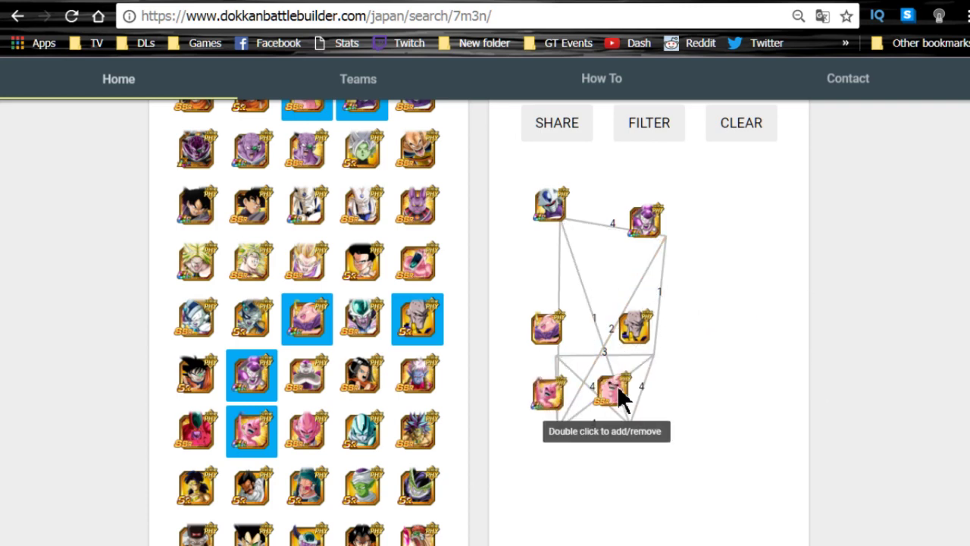
Regroup the two pink Buu cards side by side beneath Coora and Frieza, just above the fat Majin Buu and grey Buu cards.
drag(617, 385, 737, 219)
drag(558, 392, 737, 295)
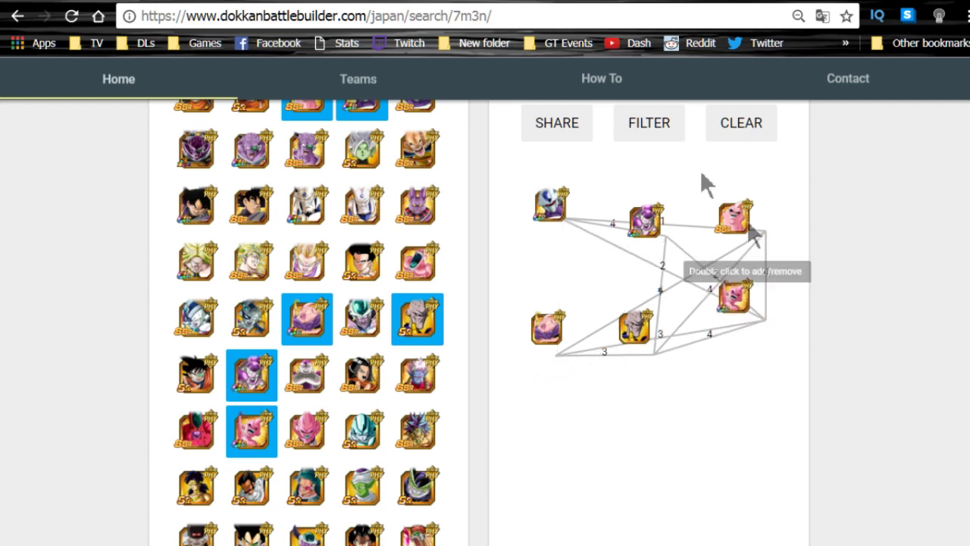
drag(733, 209, 647, 195)
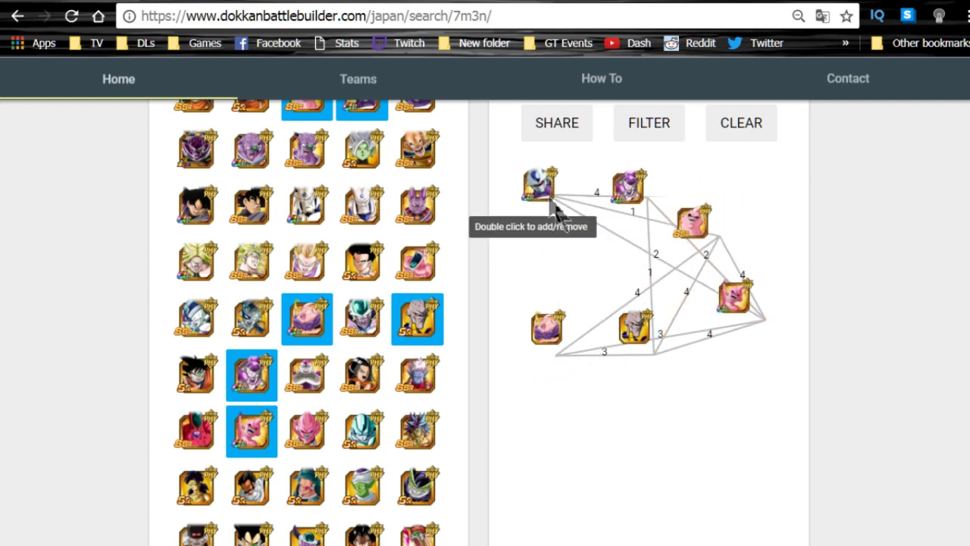
drag(686, 219, 599, 317)
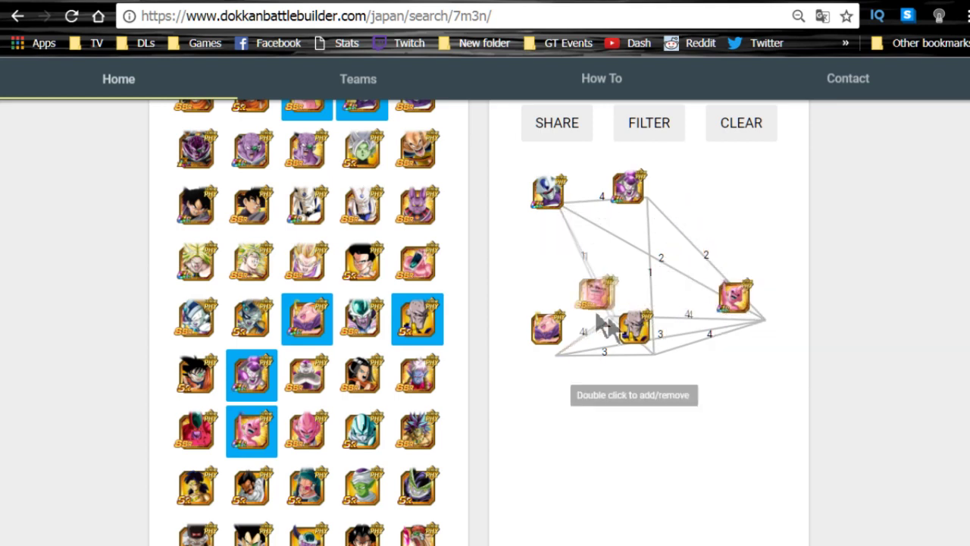
drag(733, 299, 620, 274)
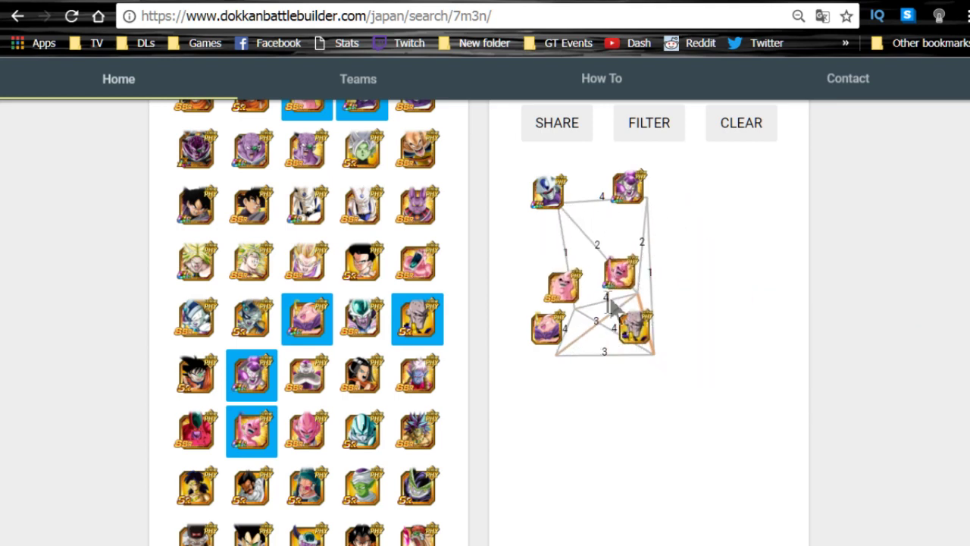
Inspect the links around the pink Buu cards, and move the fat Majin Buu and grey Buu cards to the graph's outer edge as a pair.
mouse_move(595, 317)
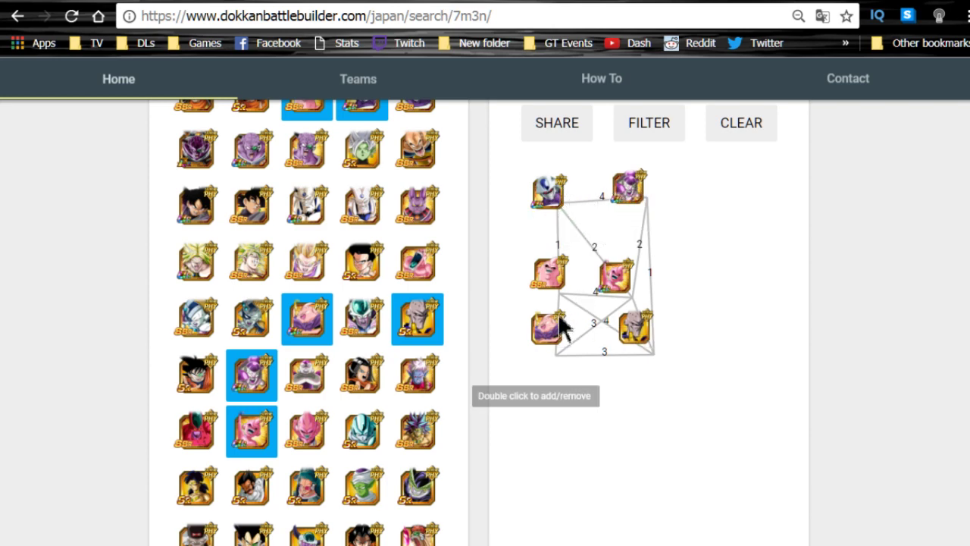
drag(609, 281, 618, 299)
mouse_move(620, 284)
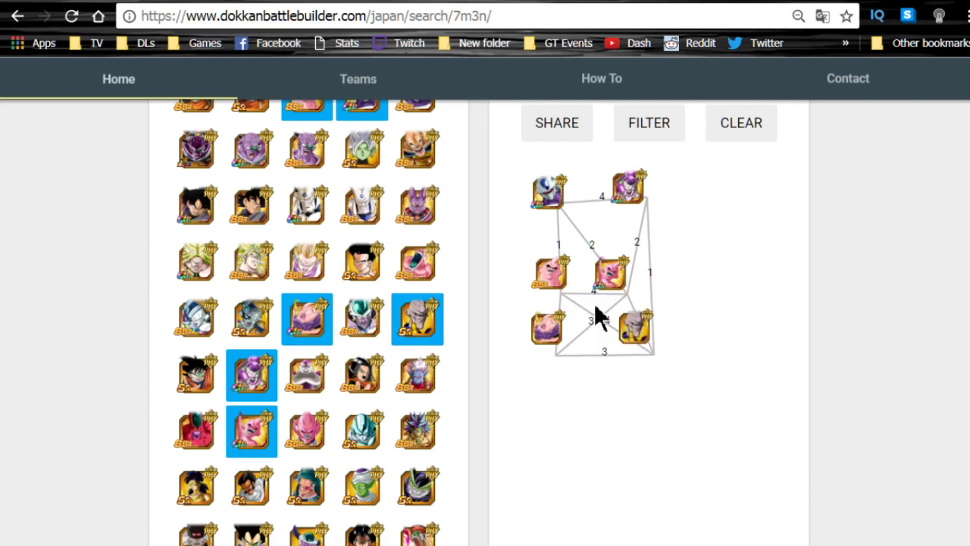
drag(553, 326, 712, 247)
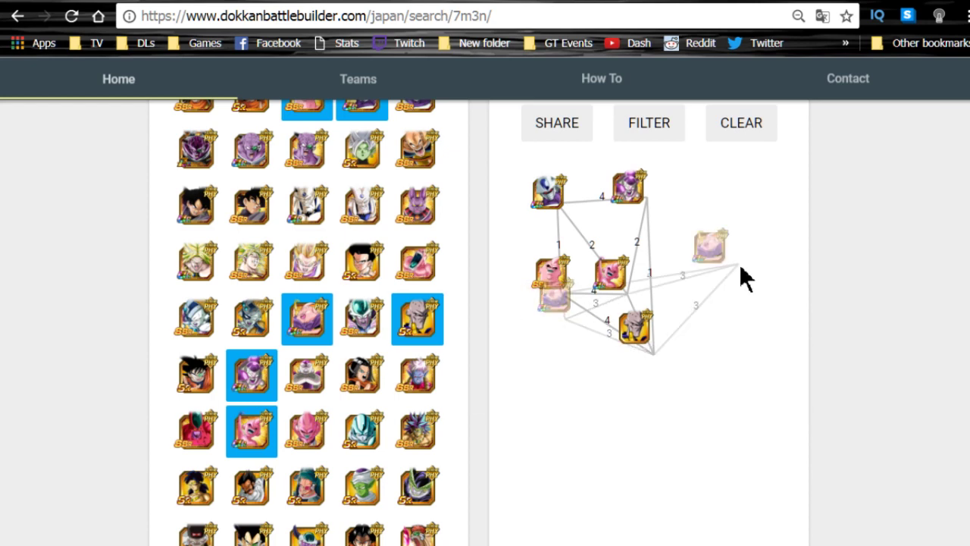
drag(661, 341, 758, 320)
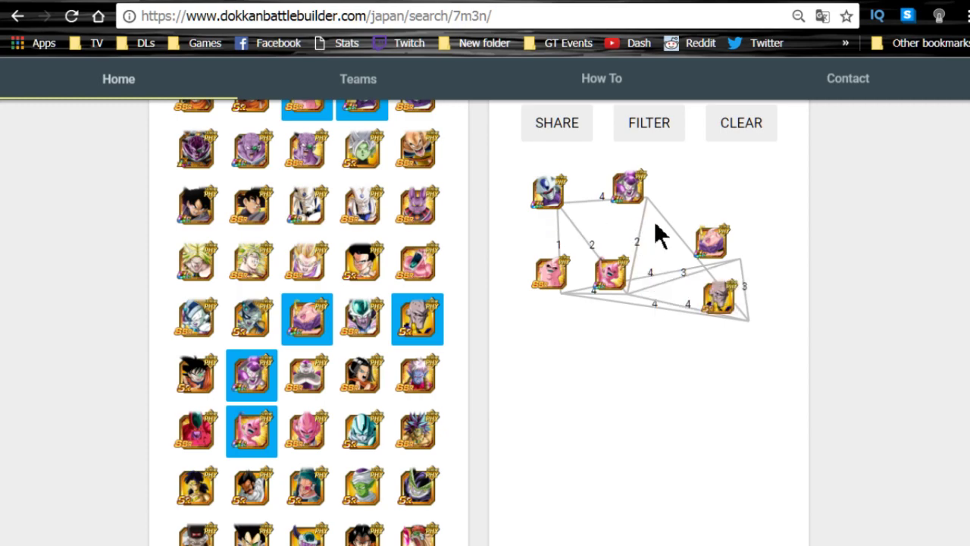
Inspect the links between Coora and Frieza in the graph and move the Frieza card slightly farther from Coora.
scroll(304, 373, down, 1)
scroll(458, 348, up, 2)
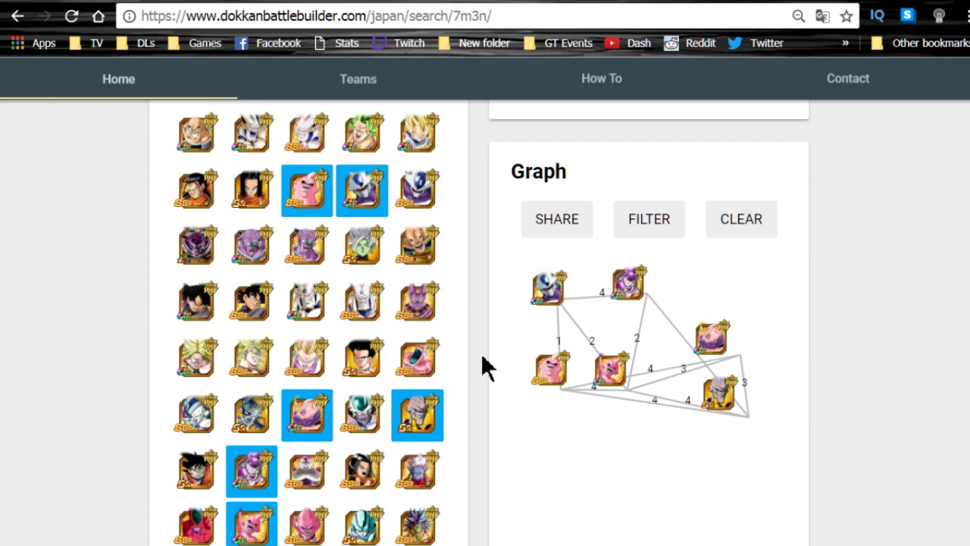
mouse_move(585, 300)
drag(627, 285, 641, 283)
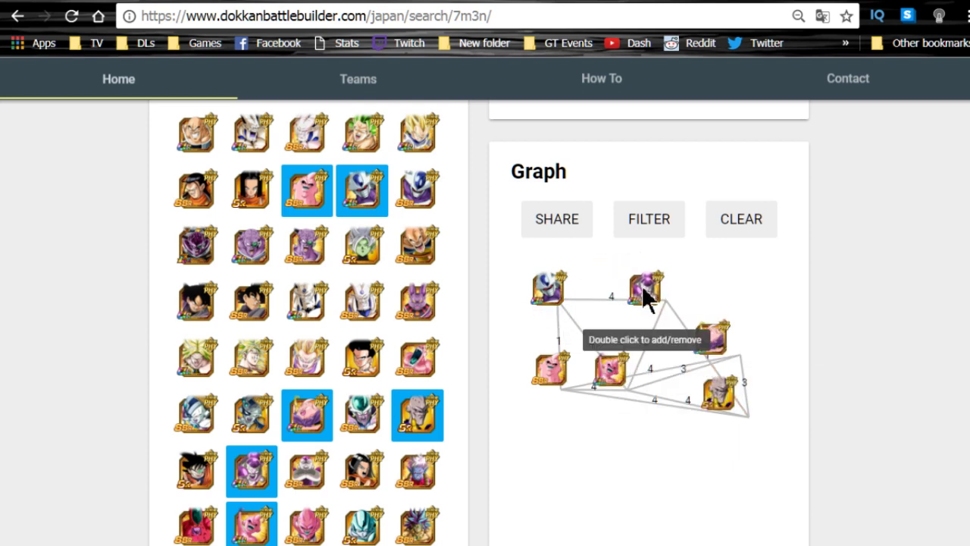